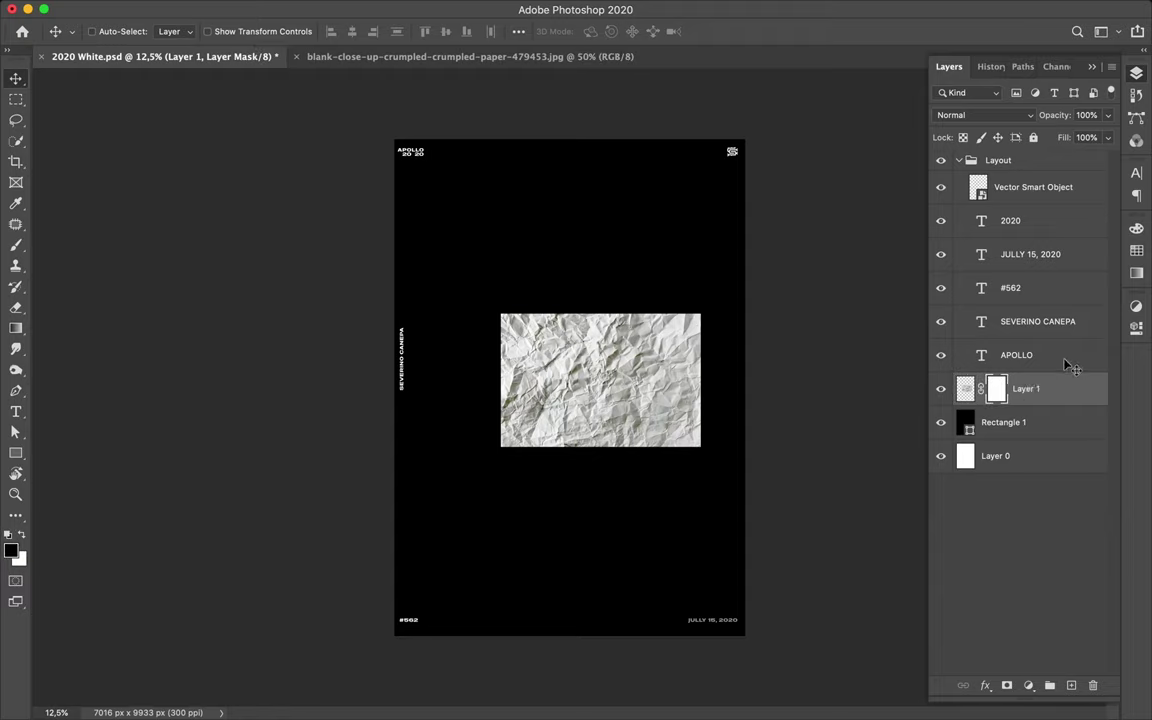
Add a Gradient Map adjustment and give its left stop a new colour.
click(1028, 685)
click(960, 612)
click(955, 362)
double_click(181, 401)
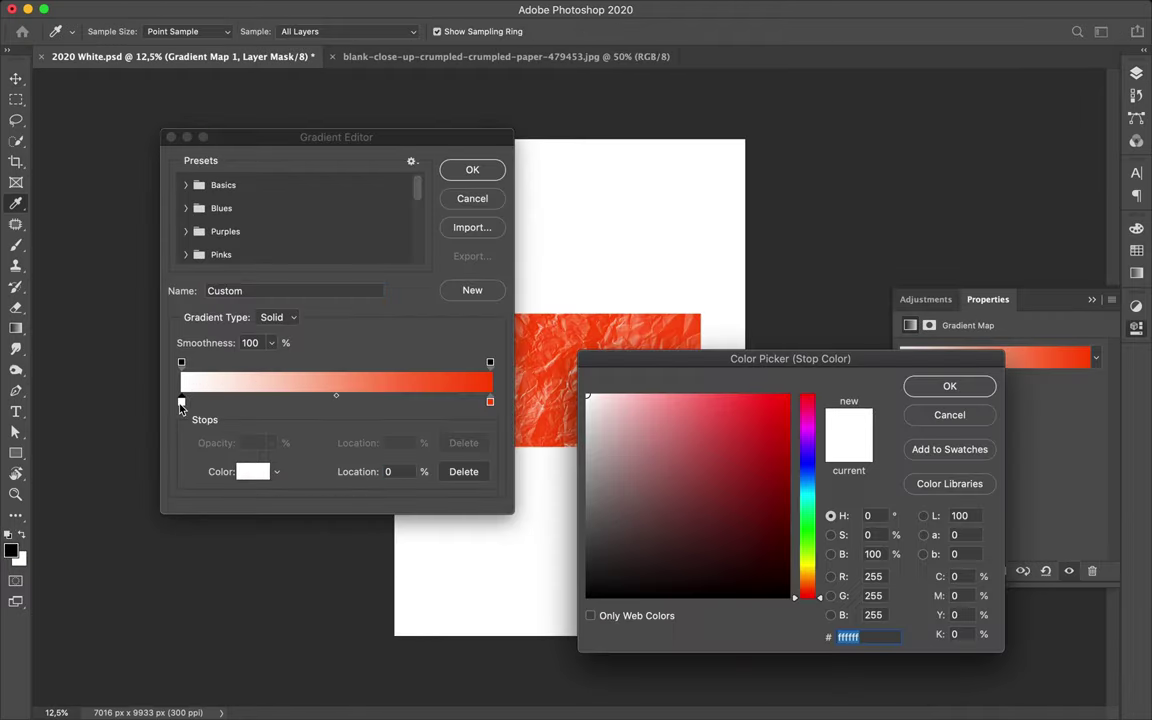
click(764, 442)
click(949, 386)
Set the gradient's right stop to a bright green.
double_click(490, 401)
click(806, 466)
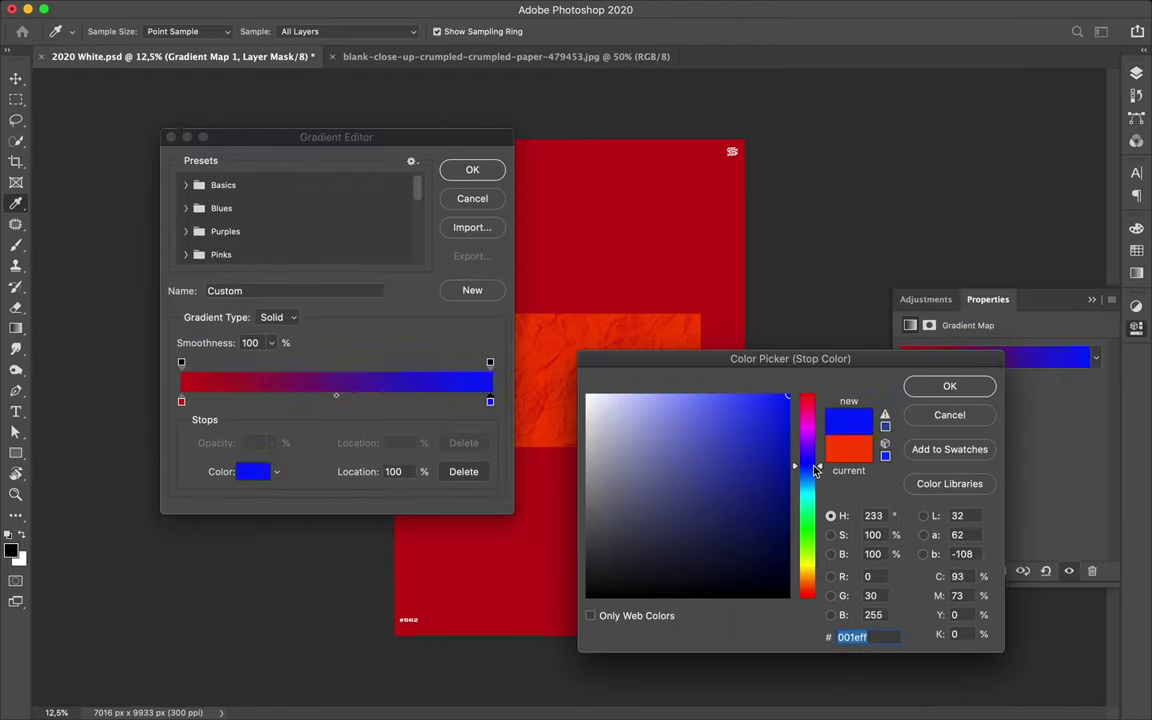
drag(692, 463, 719, 446)
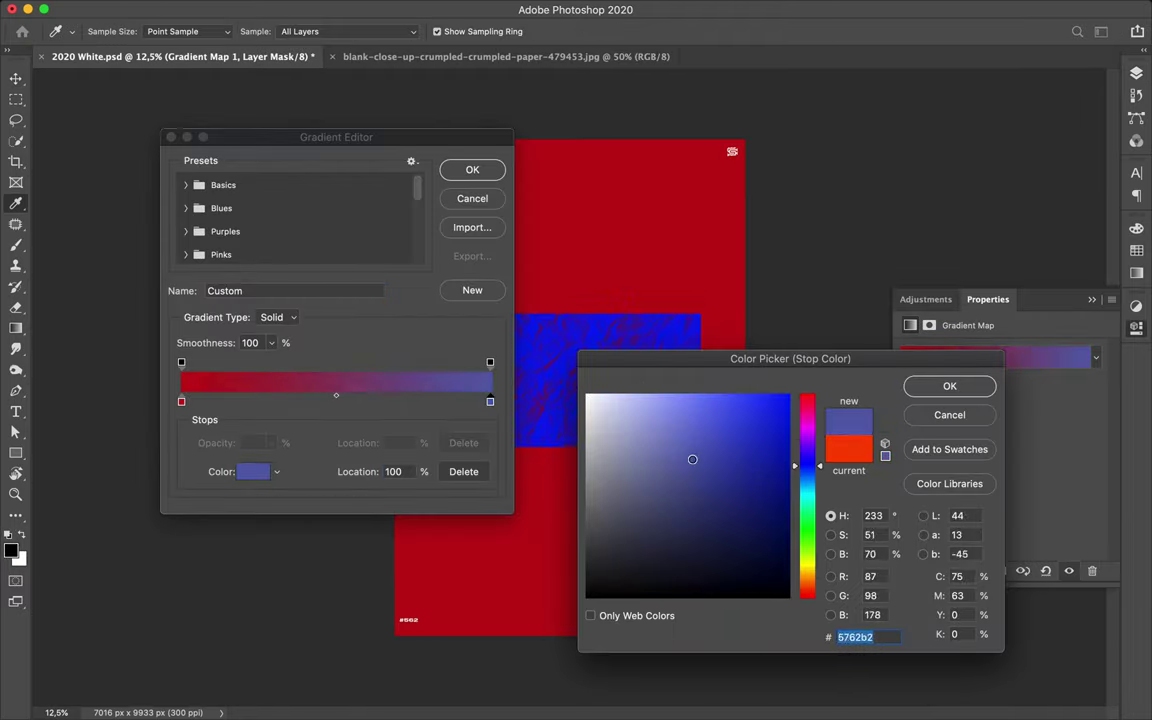
click(805, 432)
click(812, 517)
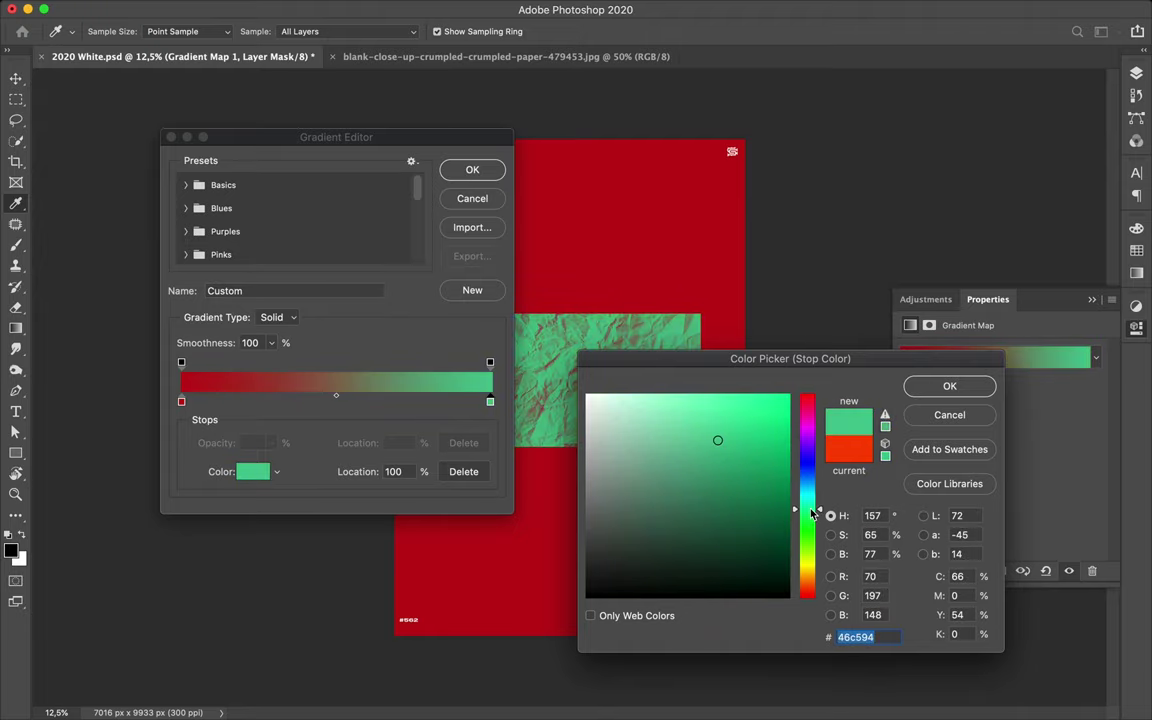
click(771, 404)
click(950, 386)
Darken the left stop to deep red 8a1515 and accept the red-to-green gradient.
double_click(181, 401)
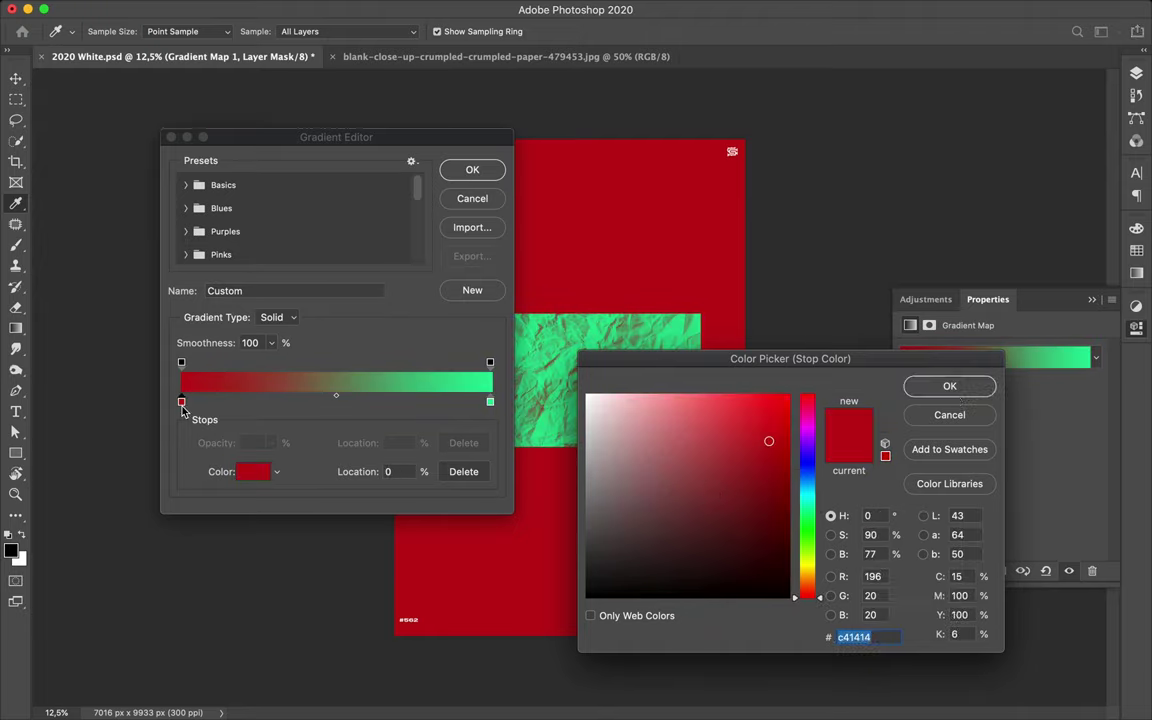
drag(767, 440, 759, 487)
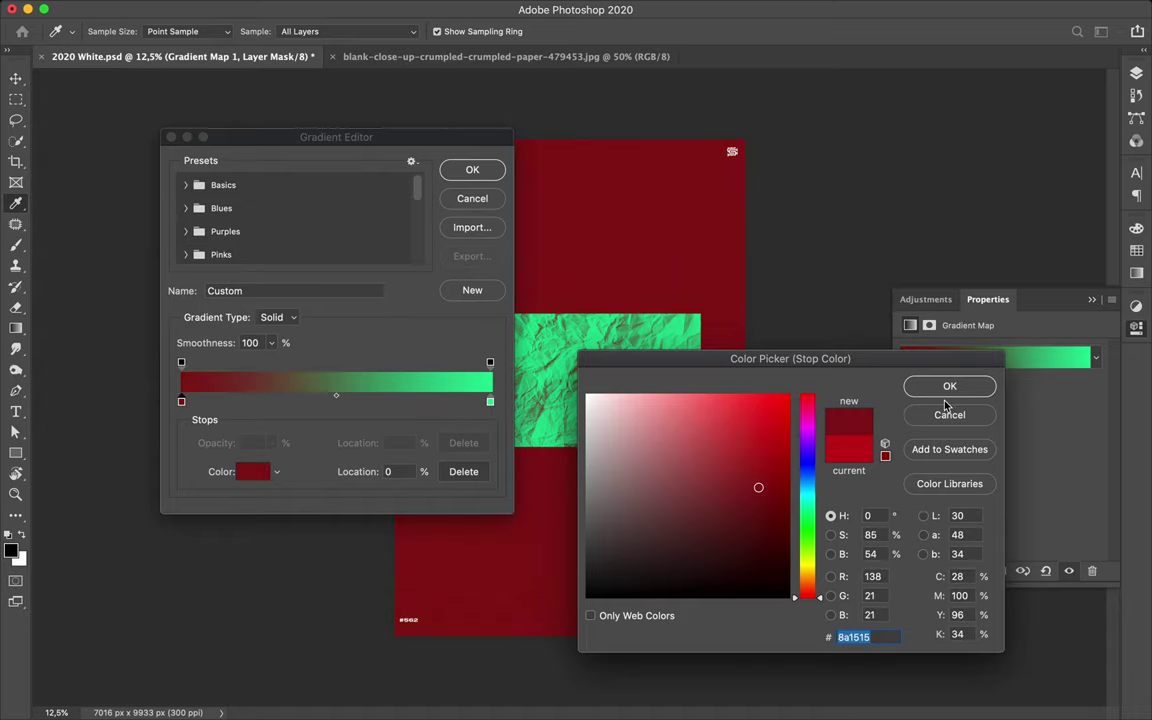
click(940, 390)
click(472, 170)
Switch the background rectangle layer's fill to a gradient.
click(565, 316)
click(399, 129)
click(238, 31)
click(201, 63)
Move the crumpled-paper image right and down, and copy a vertical strip onto its own layer.
key(Escape)
key(v)
drag(663, 386, 720, 421)
key(m)
mouse_move(569, 329)
mouse_down()
mouse_move(611, 462)
mouse_move(423, 294)
mouse_up()
key(ctrl+j)
key(v)
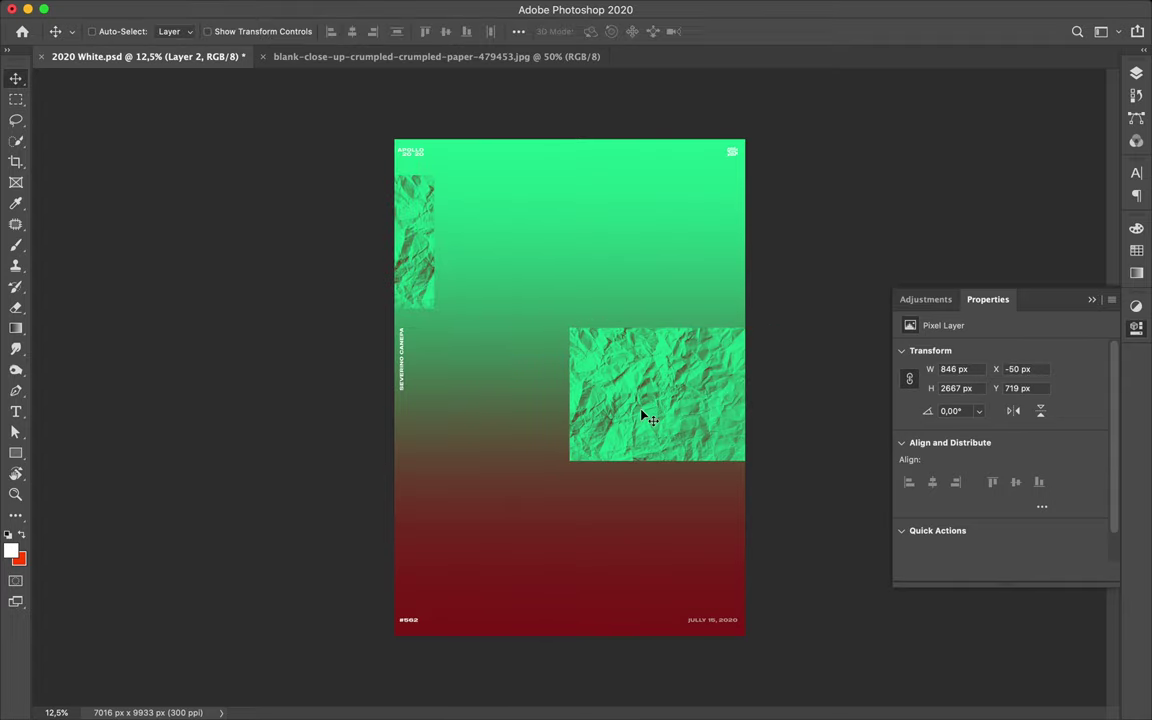
key(m)
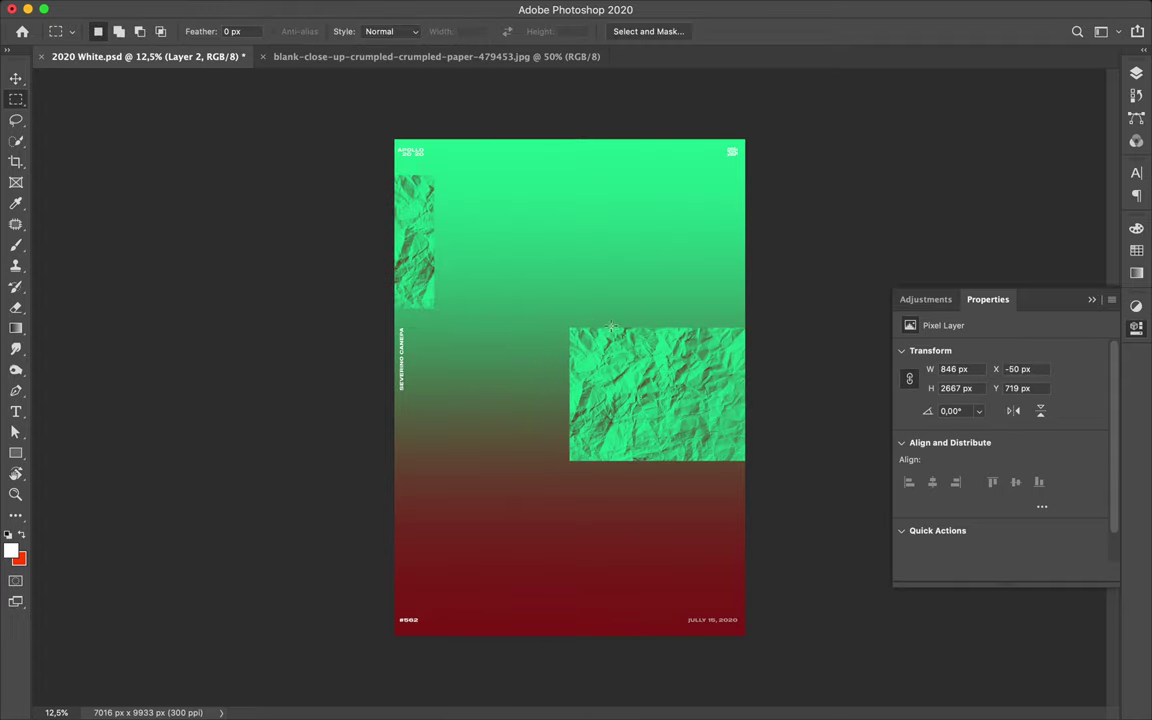
Duplicate the paper image lower down, trimmed to a thin strip along the bottom edge.
key(v)
drag(630, 424, 531, 582)
key(m)
mouse_move(452, 476)
mouse_down()
mouse_move(689, 503)
mouse_move(622, 637)
mouse_up()
key(ctrl+shift+i)
key(Delete)
key(v)
key(ctrl+d)
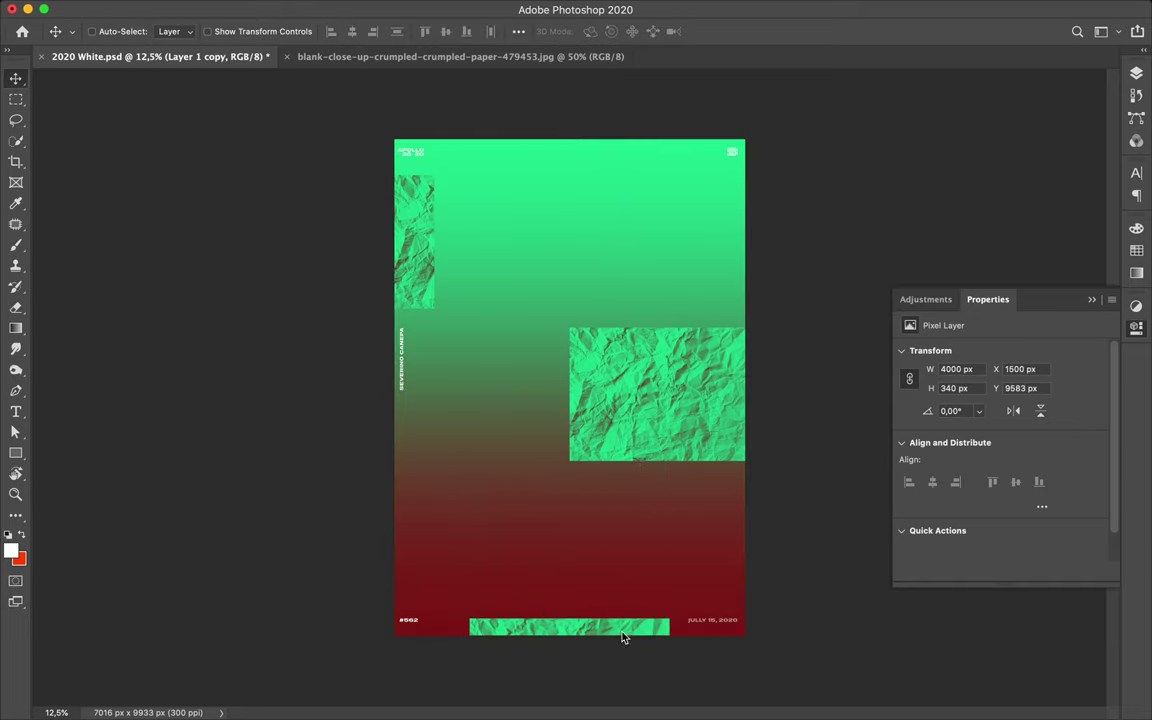
Add the heading text 'GREEN' and enlarge it on the poster.
key(t)
click(468, 266)
text(GREEN)
key(ctrl+Return)
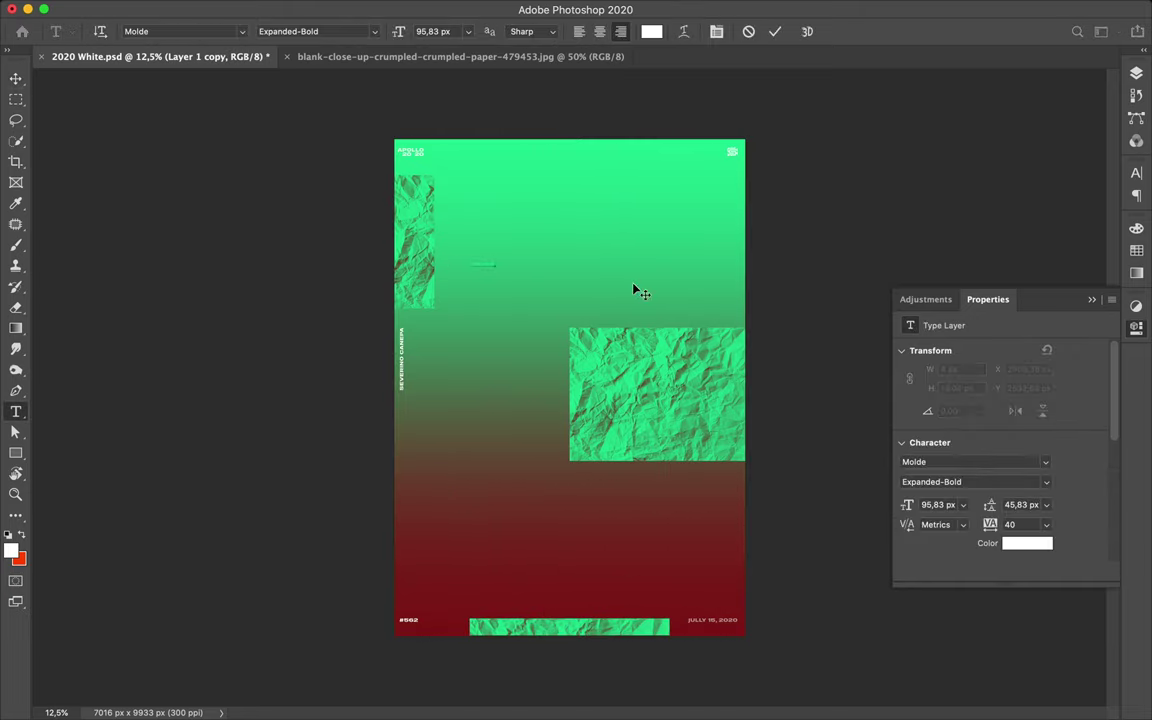
key(ctrl+t)
drag(497, 267, 604, 287)
key(Return)
Hide Gradient Map 1 and add a second Gradient Map adjustment.
click(1136, 73)
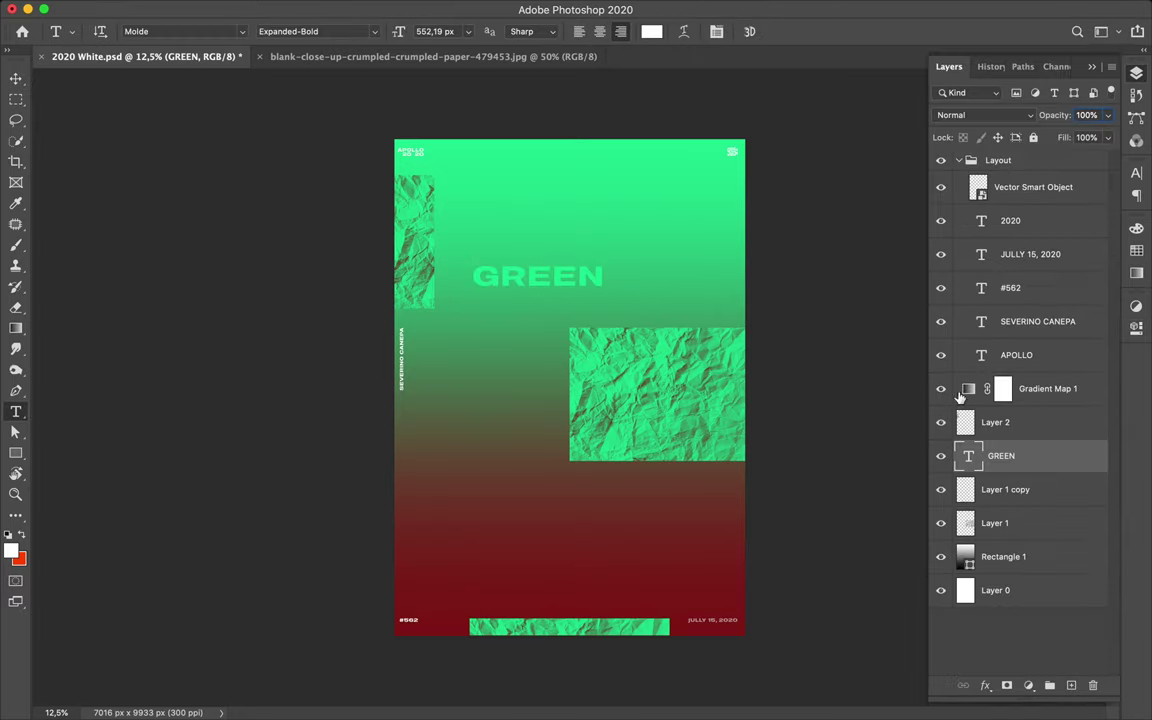
click(940, 388)
click(1028, 685)
click(1010, 612)
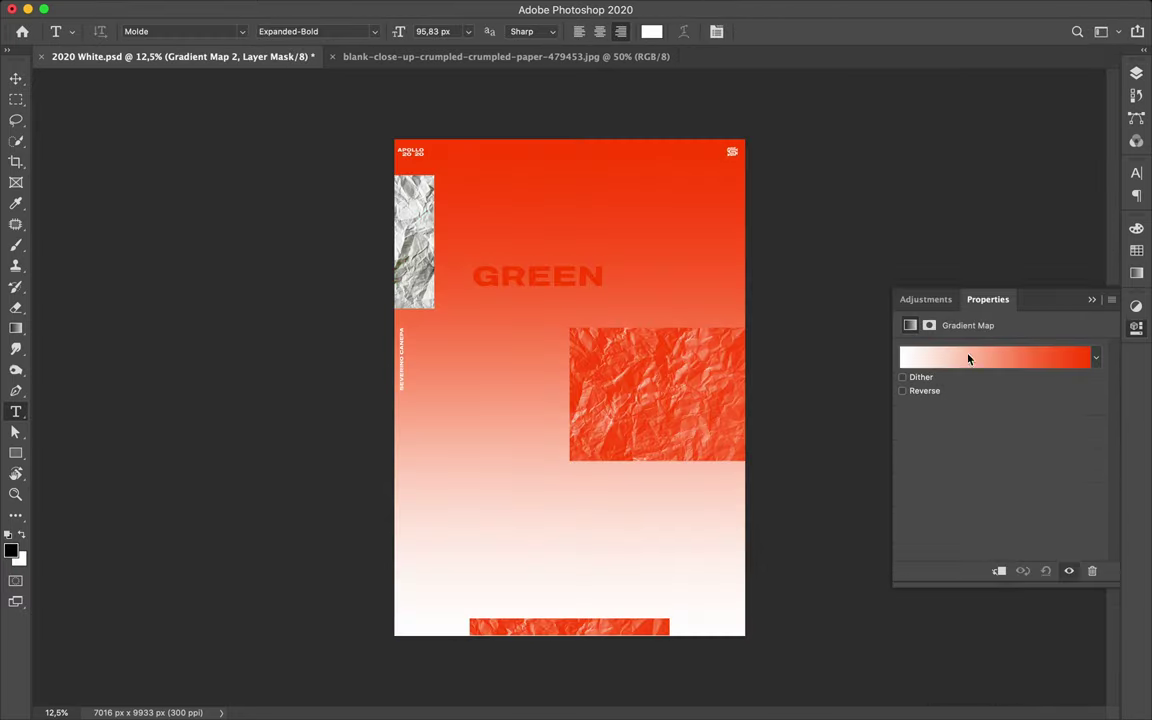
Set the second gradient's left stop to red.
click(965, 357)
drag(805, 317, 1020, 92)
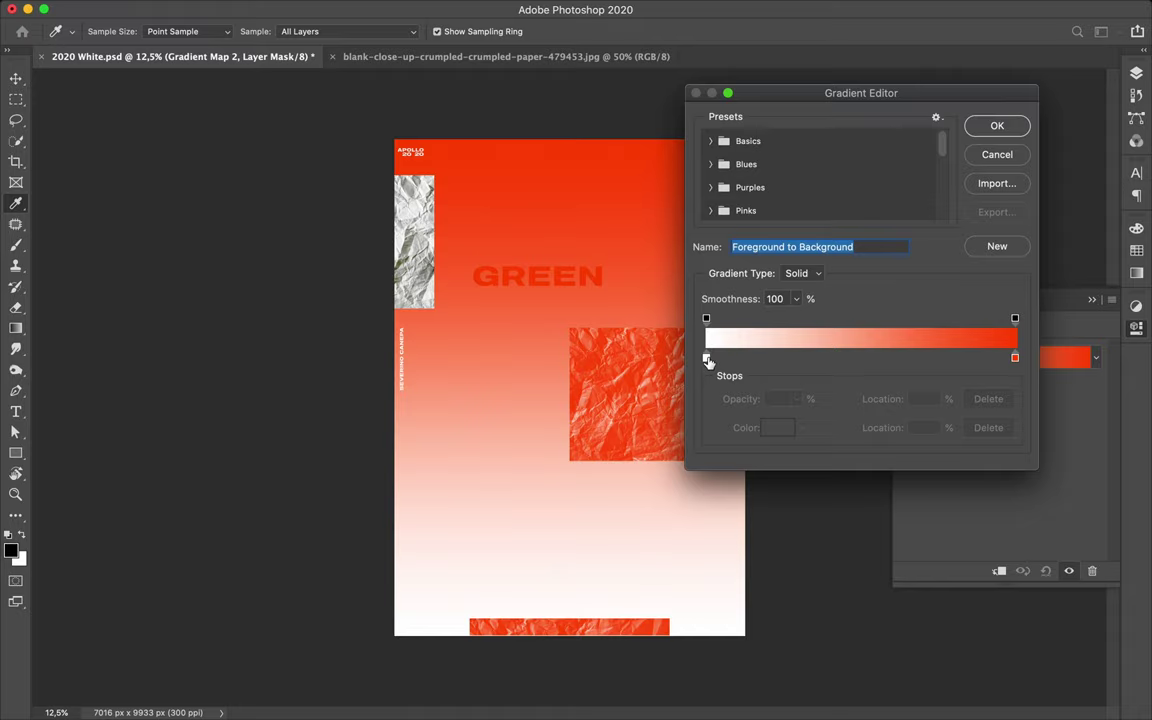
double_click(707, 359)
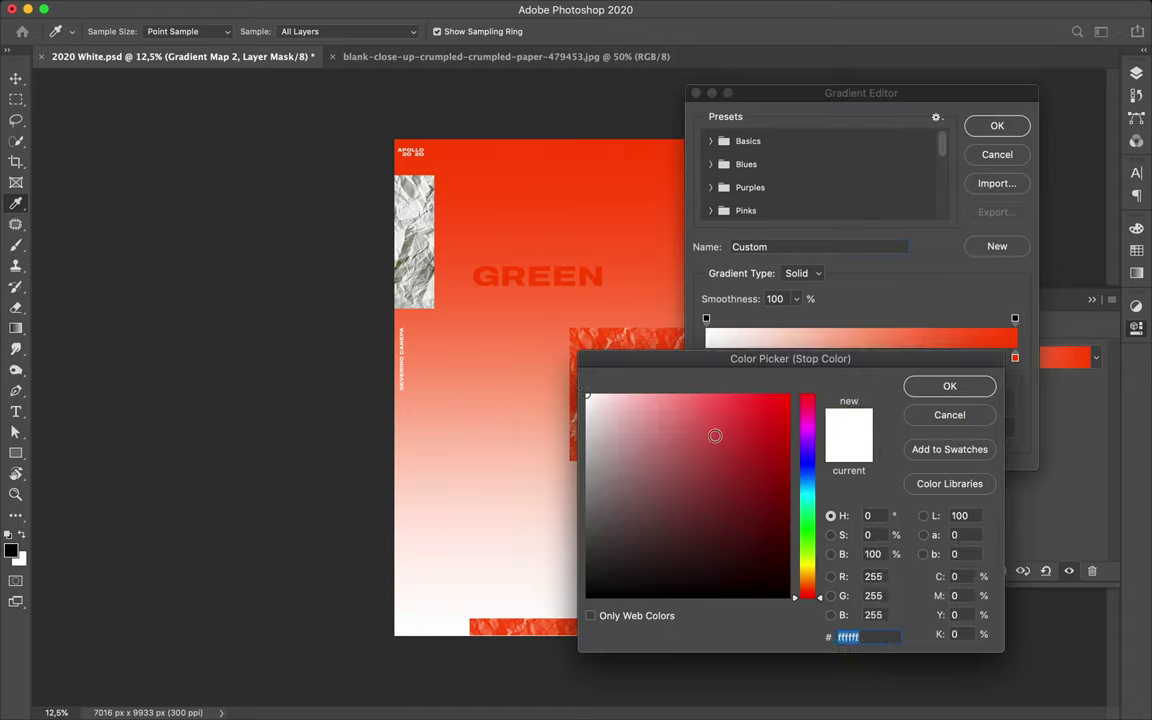
click(720, 414)
key(Return)
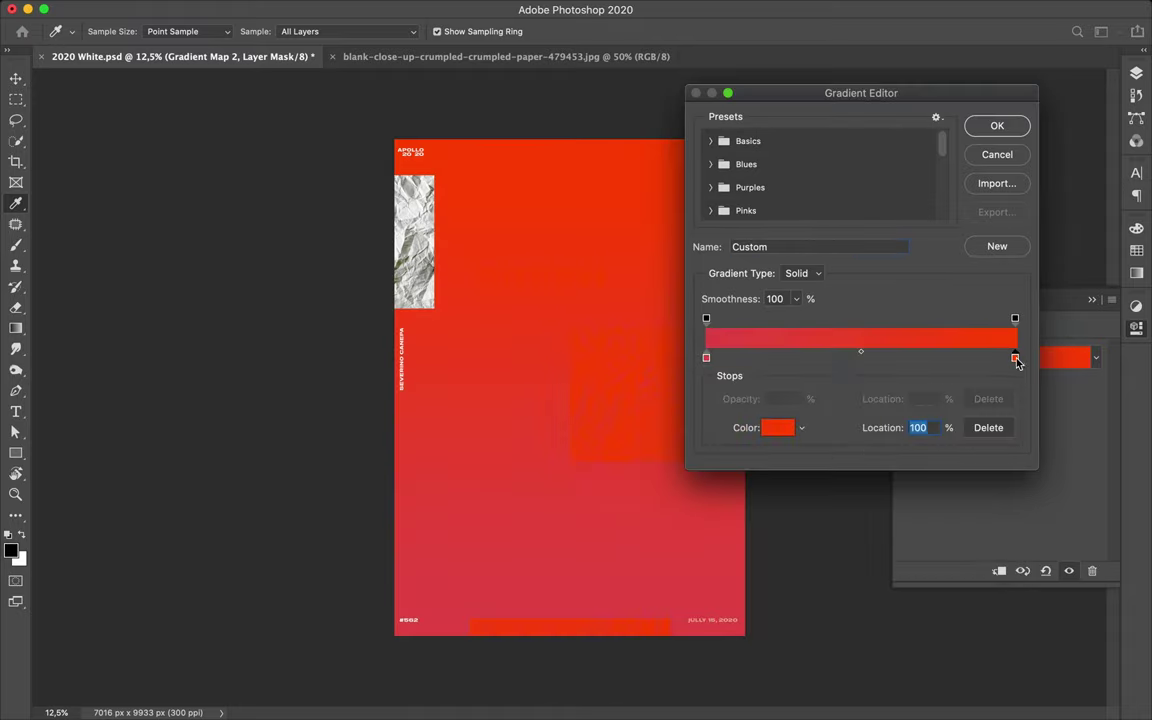
Set the right gradient stop to cyan 13ddef.
double_click(1015, 358)
click(733, 478)
click(809, 533)
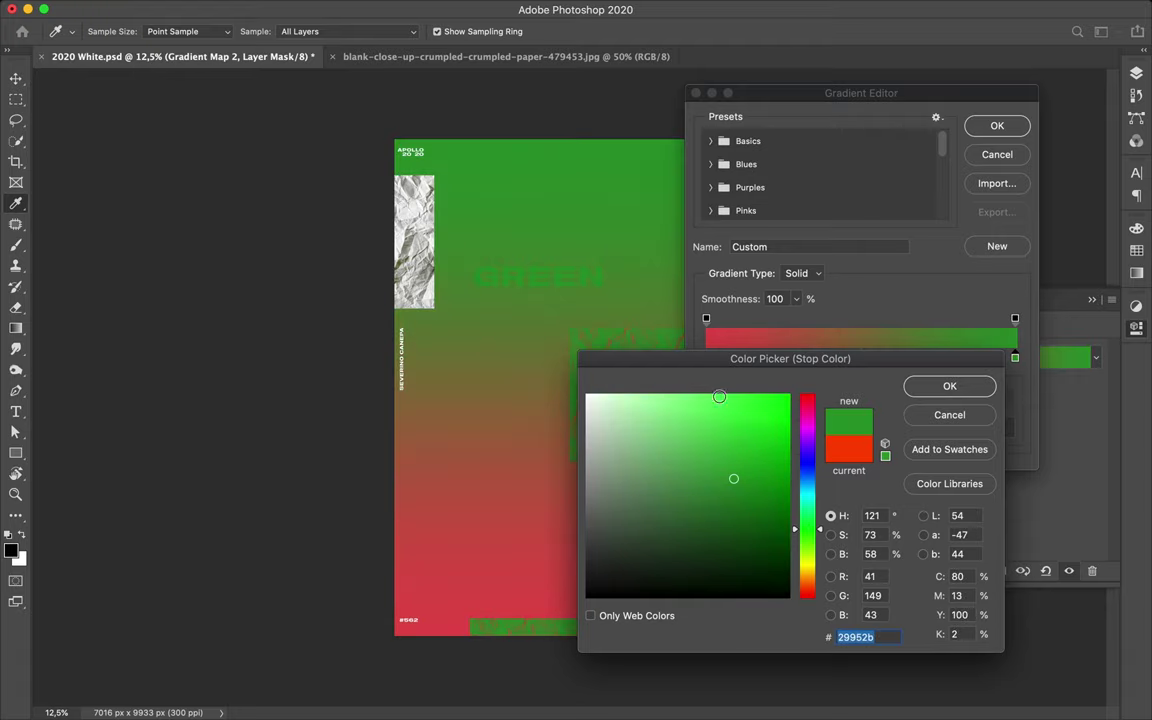
drag(790, 358, 974, 386)
click(957, 434)
drag(993, 523, 993, 521)
click(1117, 420)
Change the left stop to a softer red de5858 and accept the cyan-to-red gradient.
click(706, 357)
double_click(706, 357)
click(892, 468)
click(856, 447)
click(1097, 414)
Select the word GREEN with the Type tool for retyping.
click(997, 125)
key(t)
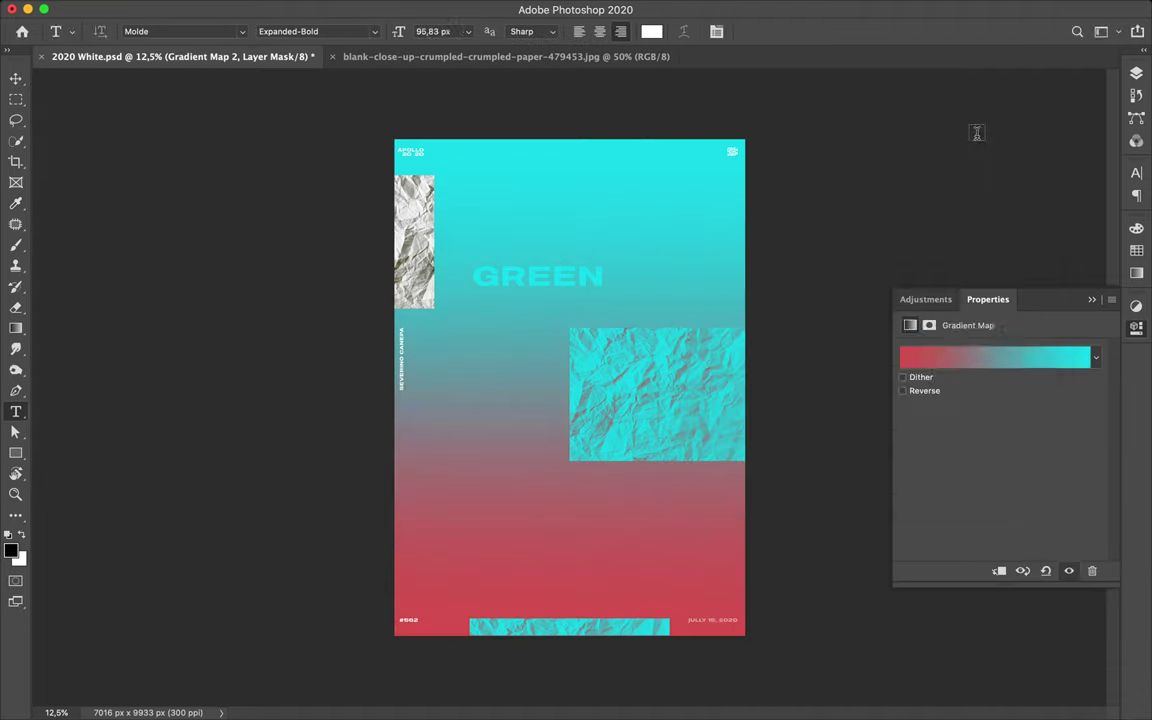
double_click(553, 277)
Commit LIGHT and create duplicate text layers reading BLUE and PAPER.
key(ctrl+Return)
mouse_move(548, 277)
mouse_down()
mouse_move(655, 317)
mouse_move(498, 486)
mouse_up()
double_click(655, 317)
text(BLUE)
key(ctrl+Return)
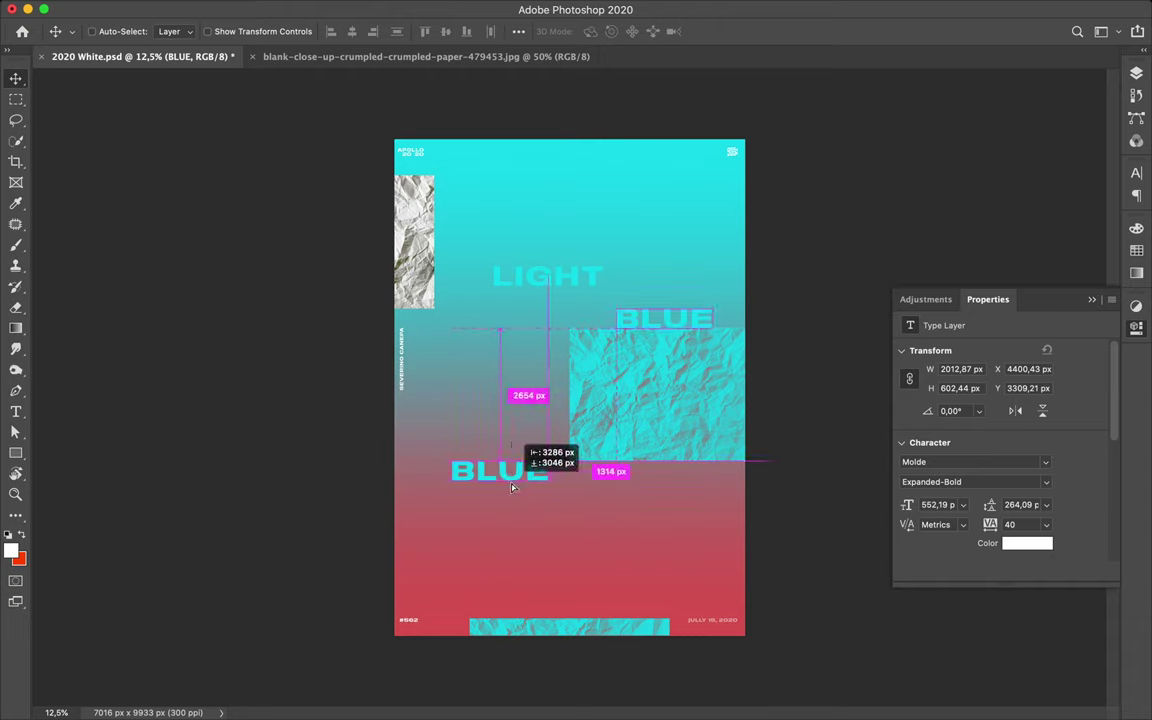
double_click(487, 470)
text(PAPER)
key(ctrl+Return)
Move the three word layers above the adjustments and stack LIGHT, BLUE, PAPER on the poster.
key(F7)
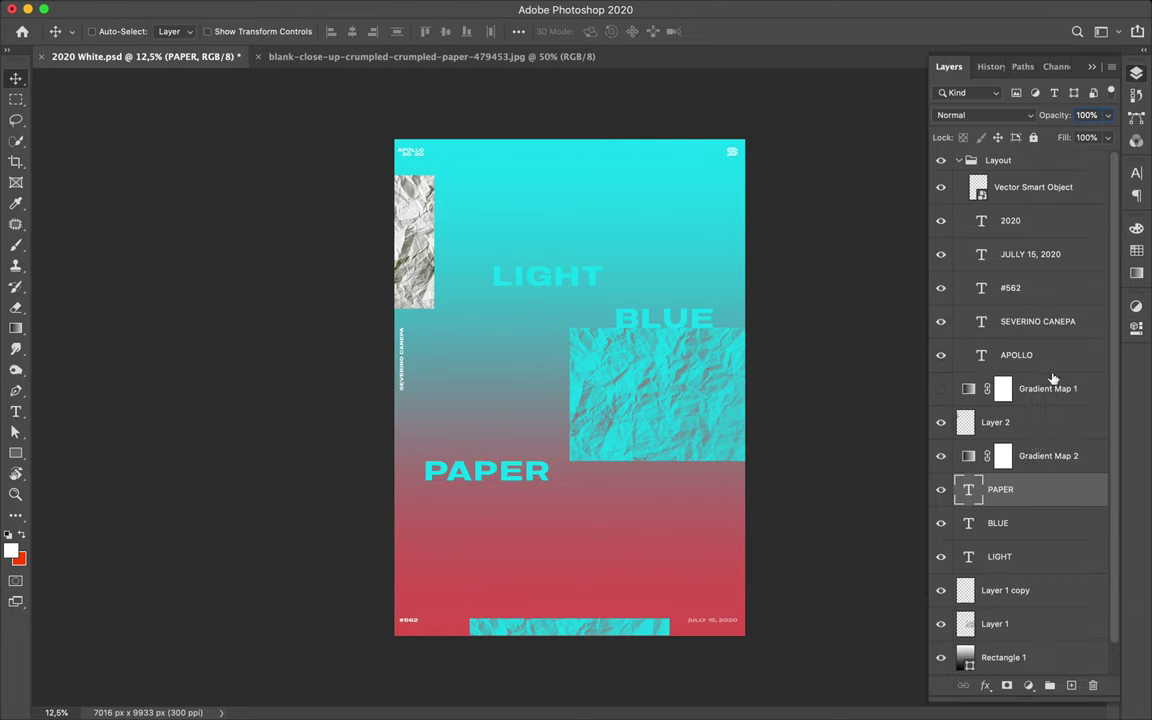
shift+click(1039, 556)
drag(1039, 540, 1030, 172)
mouse_move(570, 283)
mouse_down()
mouse_move(522, 271)
mouse_move(563, 268)
mouse_move(513, 296)
mouse_up()
ctrl+click(544, 258)
ctrl+click(600, 300)
double_click(480, 456)
key(Escape)
drag(507, 473, 576, 354)
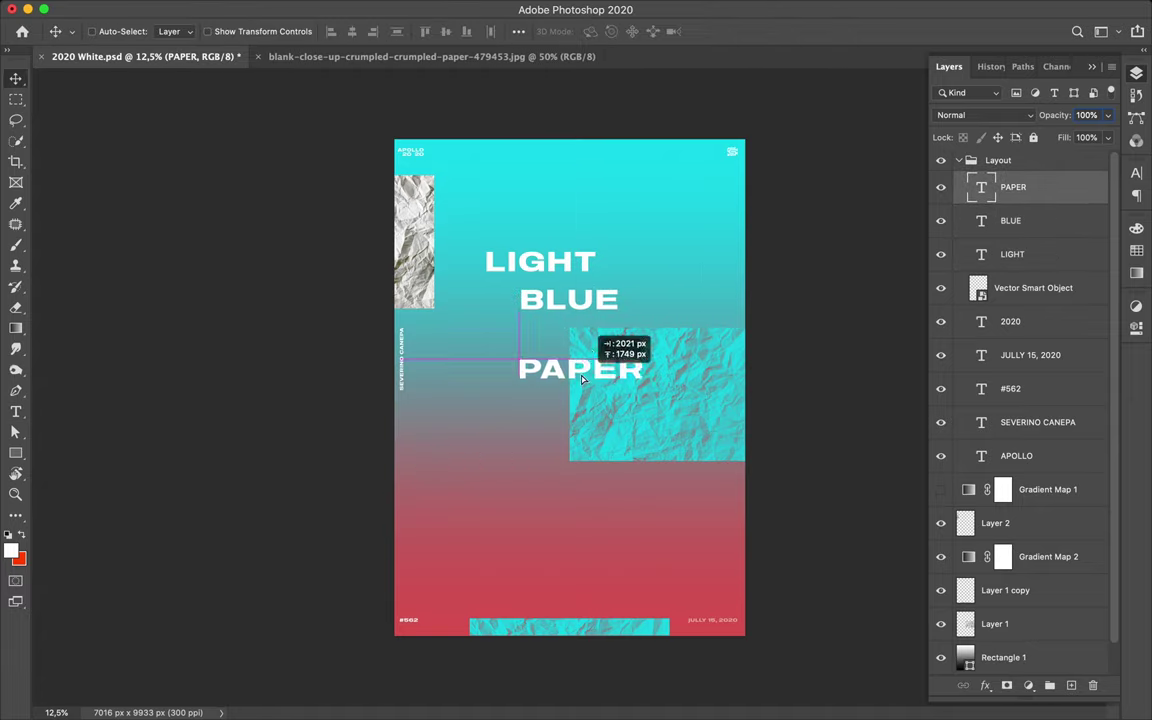
Scale LIGHT, BLUE and PAPER together to about 290%.
click(570, 308)
key(ctrl+t)
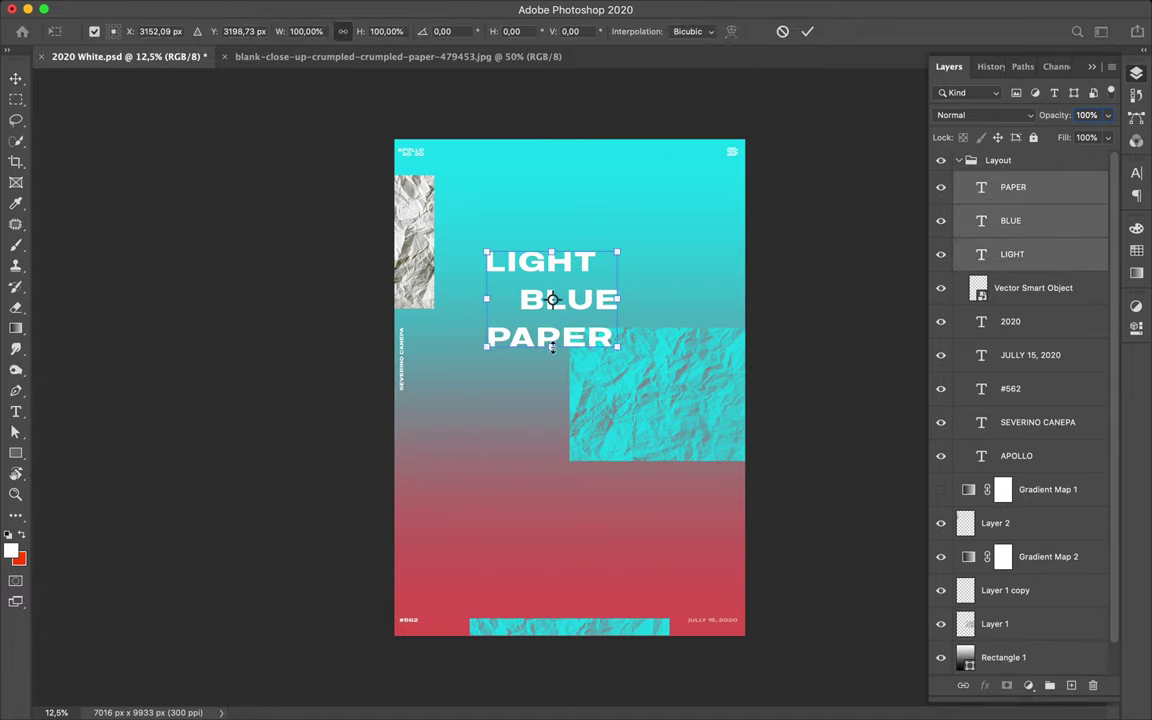
drag(552, 350, 552, 528)
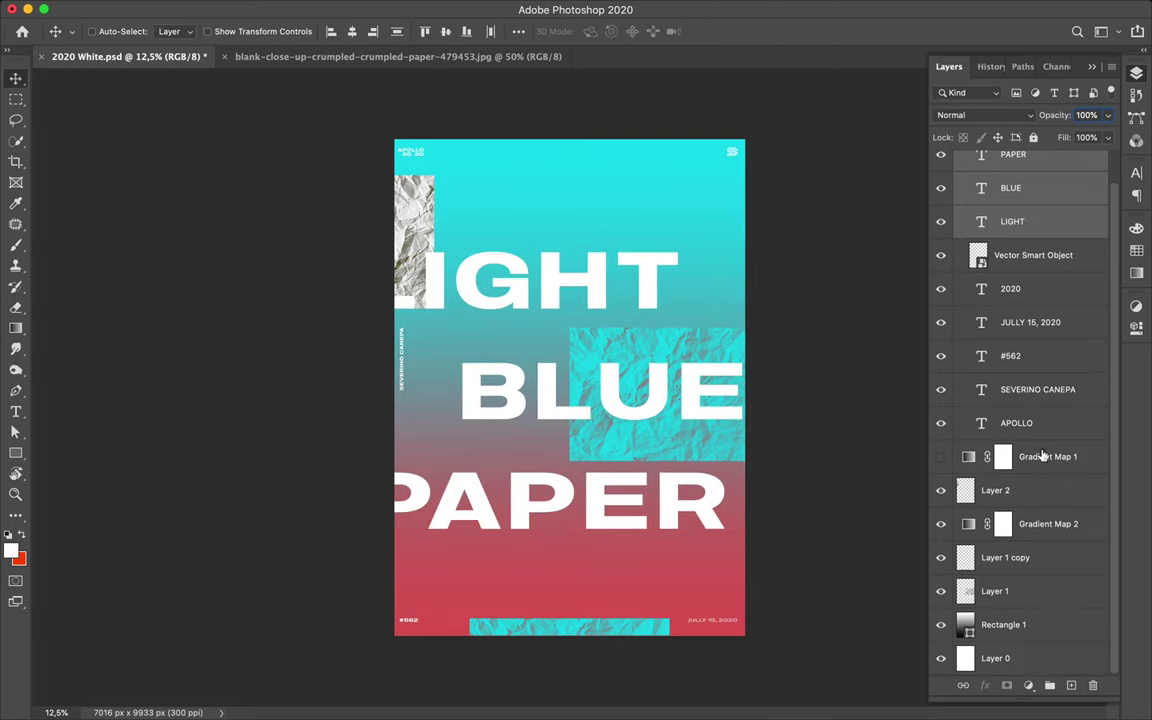
Move Layer 2 below Gradient Map 2, delete Gradient Map 1, and nudge LIGHT up-right.
drag(990, 490, 965, 538)
click(942, 489)
click(1018, 463)
key(BackSpace)
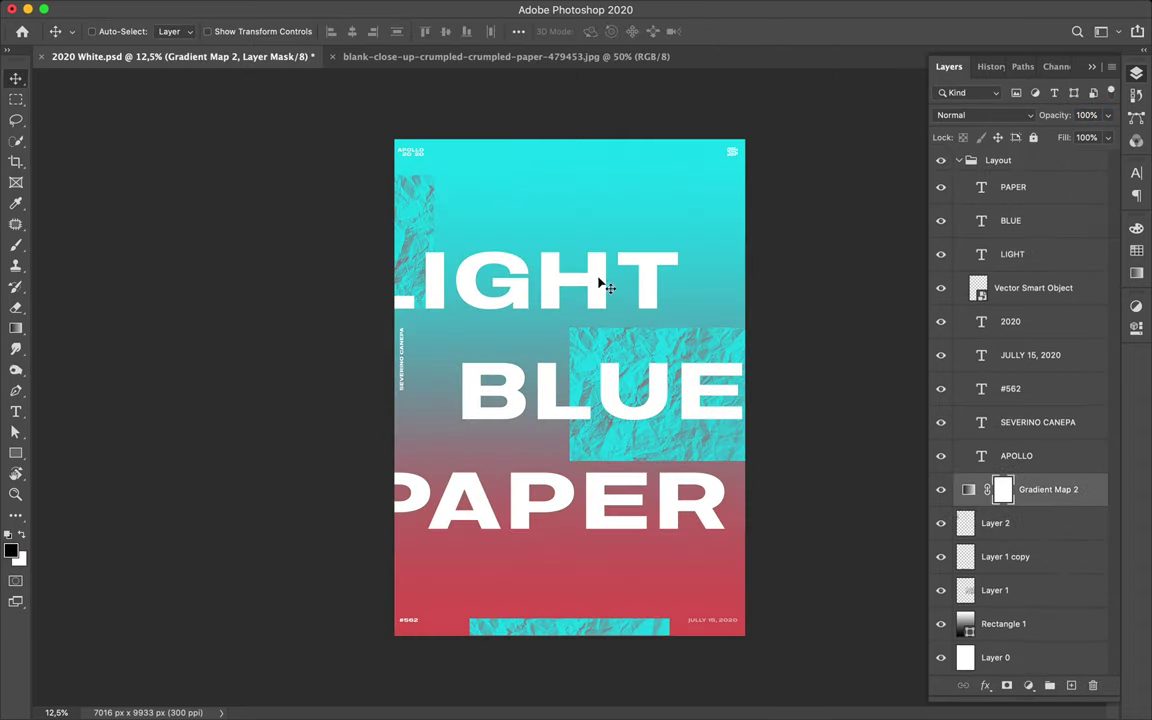
drag(598, 283, 617, 249)
Give the LIGHT text a thin expanded font style.
click(1136, 173)
click(1110, 196)
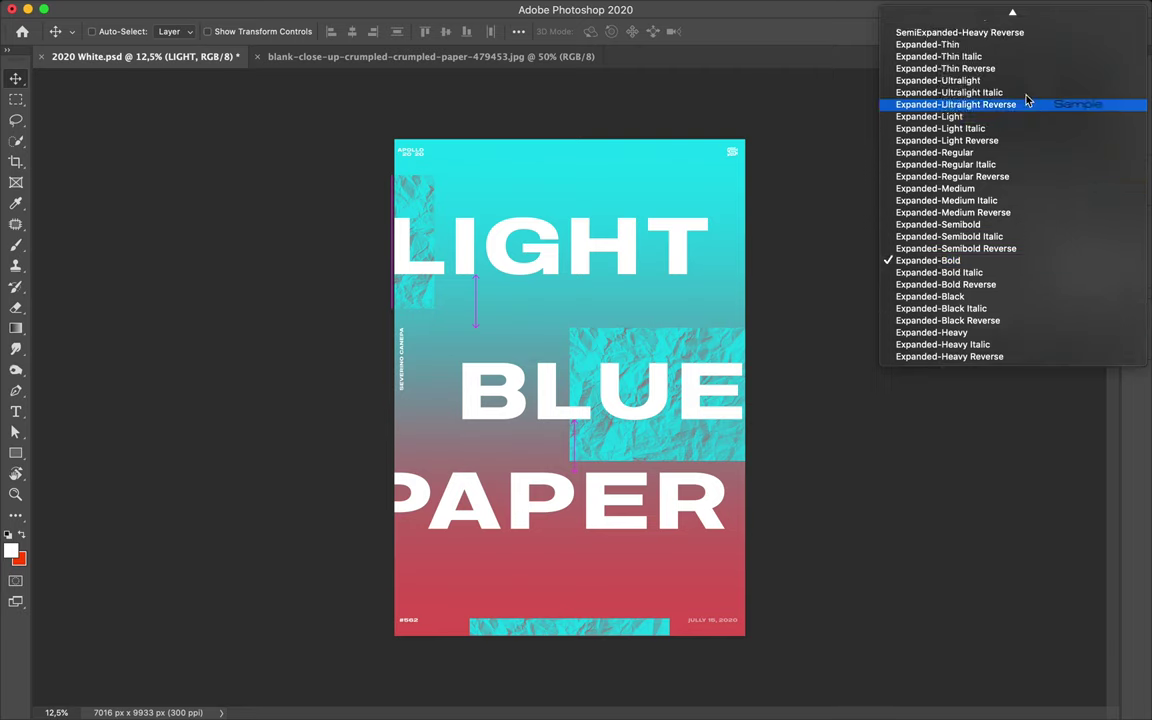
click(1025, 103)
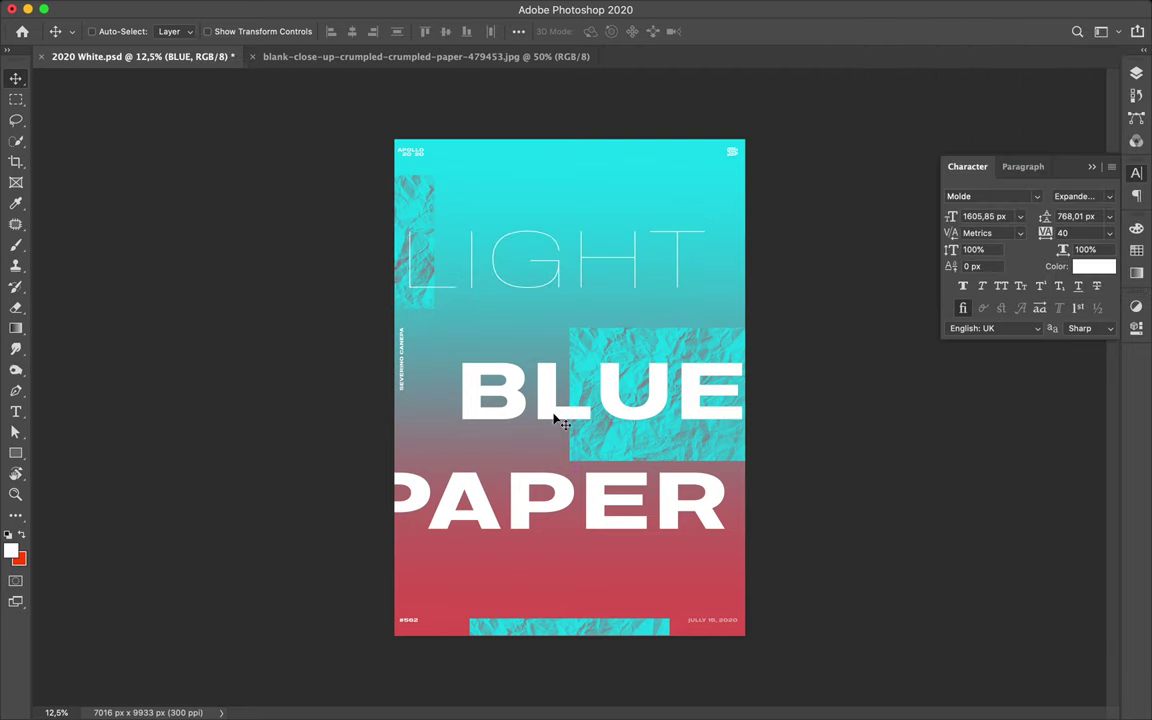
Duplicate and offset the BLUE, PAPER and LIGHT copies so they crop at the poster edges.
drag(556, 420, 663, 325)
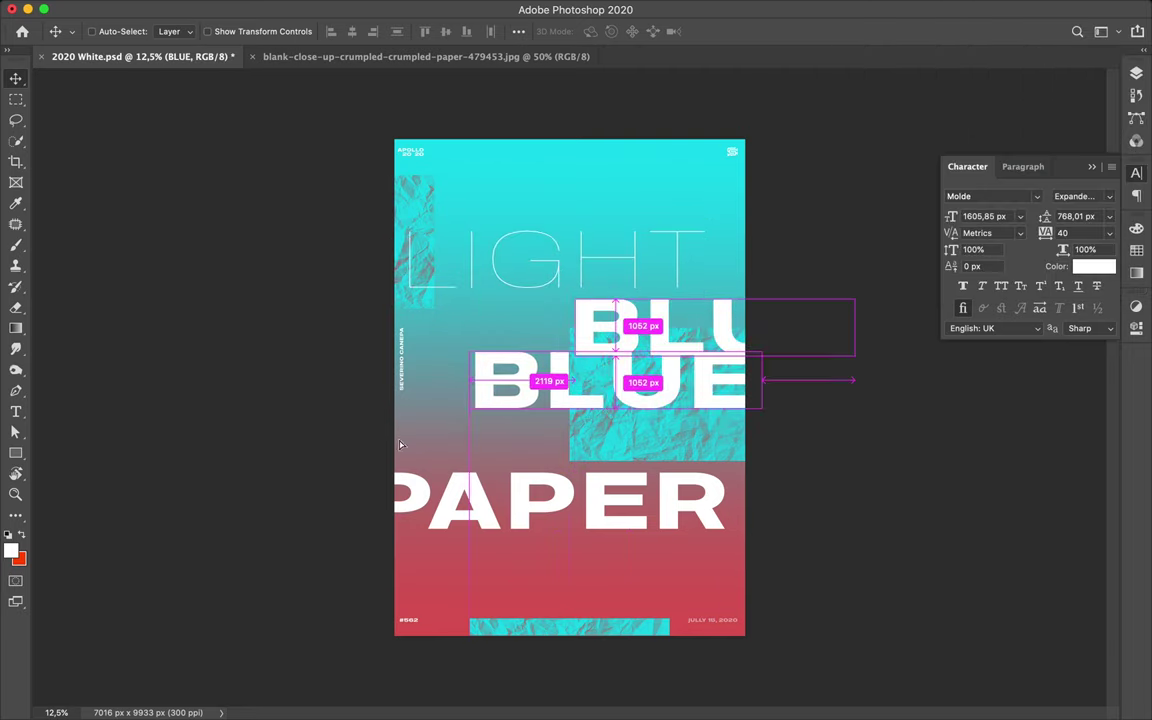
drag(413, 449, 536, 513)
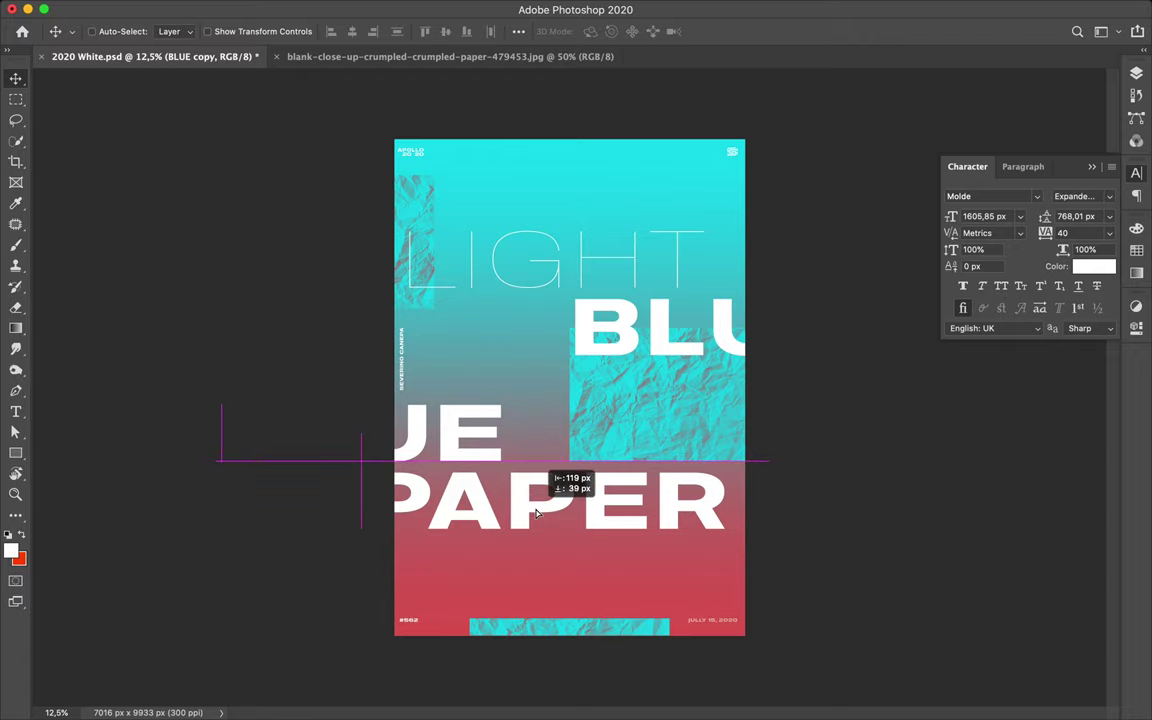
mouse_move(535, 520)
mouse_down()
mouse_move(743, 419)
mouse_move(369, 541)
mouse_up()
drag(565, 538, 560, 508)
mouse_move(622, 265)
mouse_down()
mouse_move(852, 261)
mouse_move(844, 249)
mouse_up()
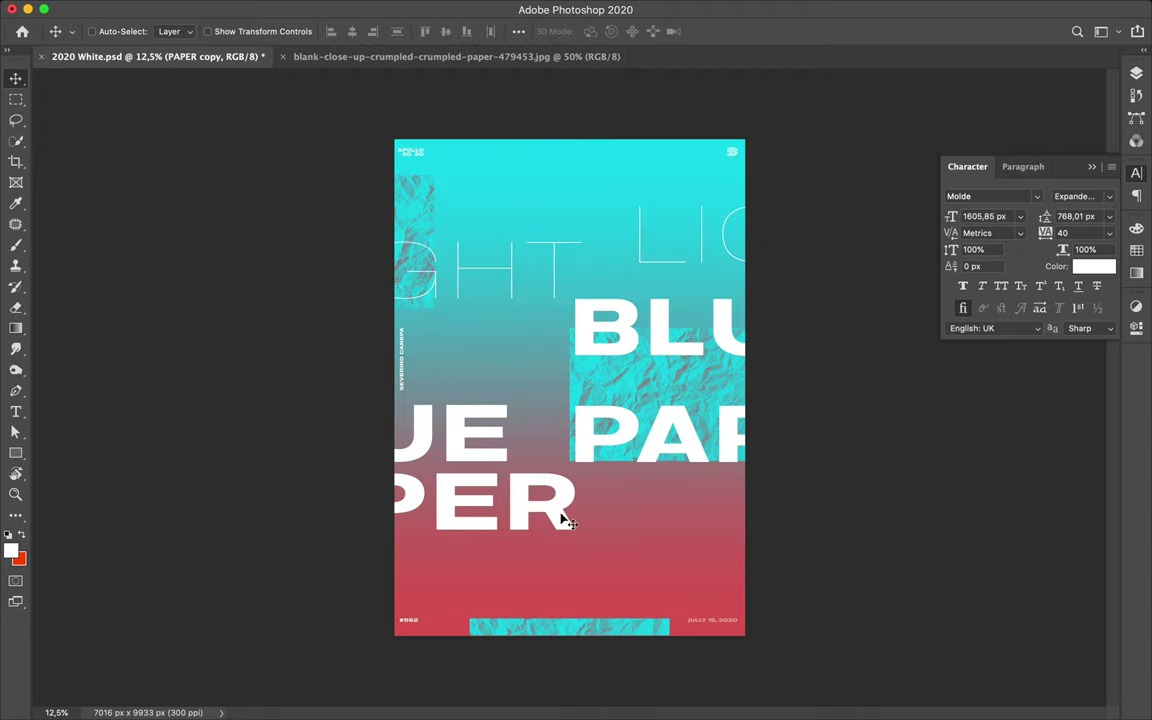
drag(566, 522, 566, 597)
drag(587, 445, 587, 483)
Hide part of the PAPER word using a rectangular selection on its layer mask.
click(1136, 73)
scroll(1040, 400, down, 3)
right_click(1006, 594)
key(Escape)
scroll(1040, 400, up, 5)
click(1016, 220)
key(b)
key(m)
key(ctrl+d)
key(v)
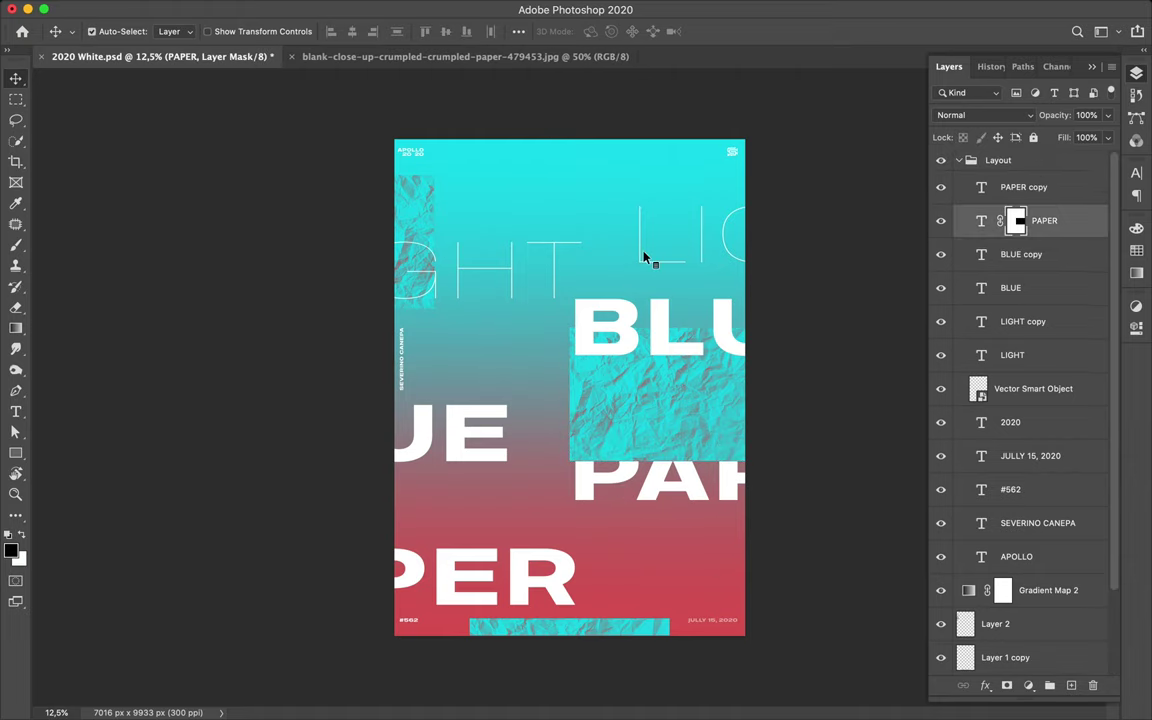
Nudge the LIGHT fragment and paper block, then copy a thin paper strip to its own layer.
drag(643, 257, 648, 224)
click(560, 262)
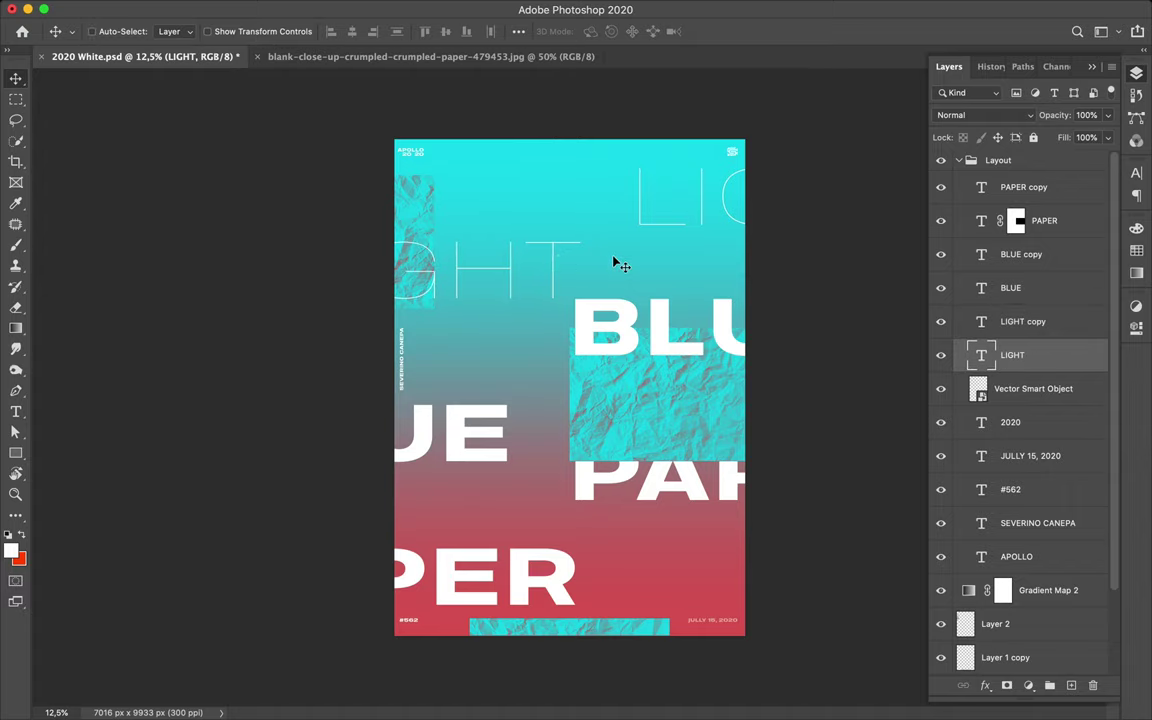
drag(594, 393, 600, 394)
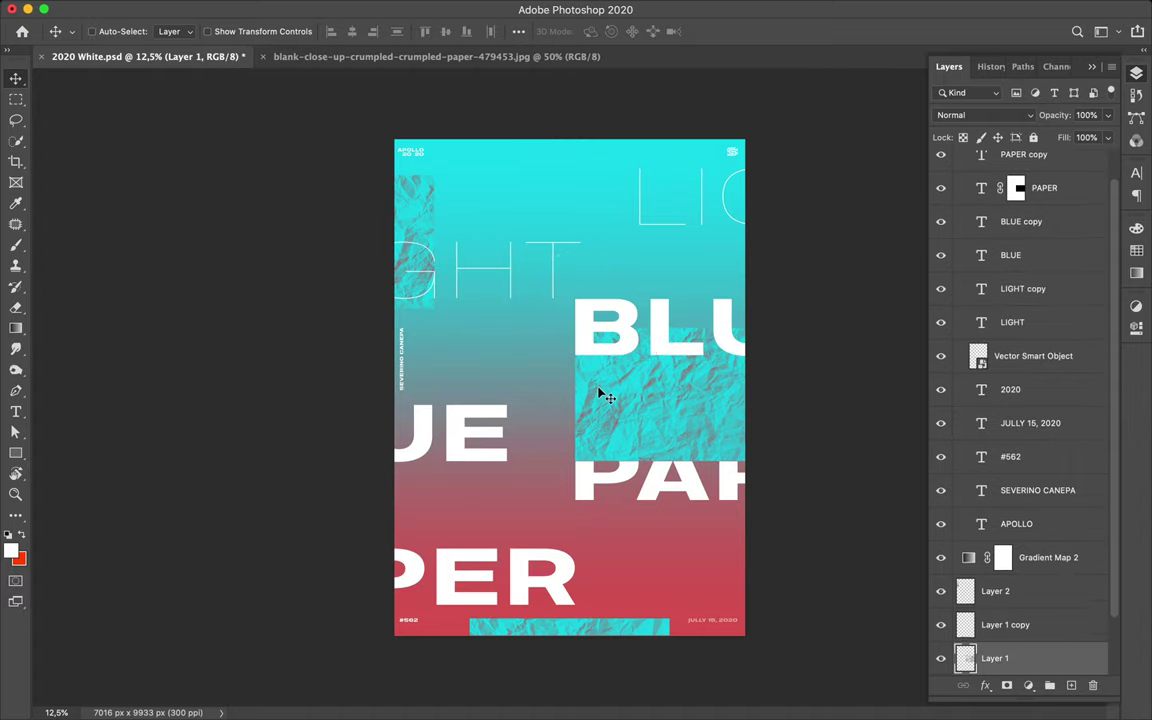
key(m)
key(ctrl+j)
key(v)
drag(599, 420, 572, 420)
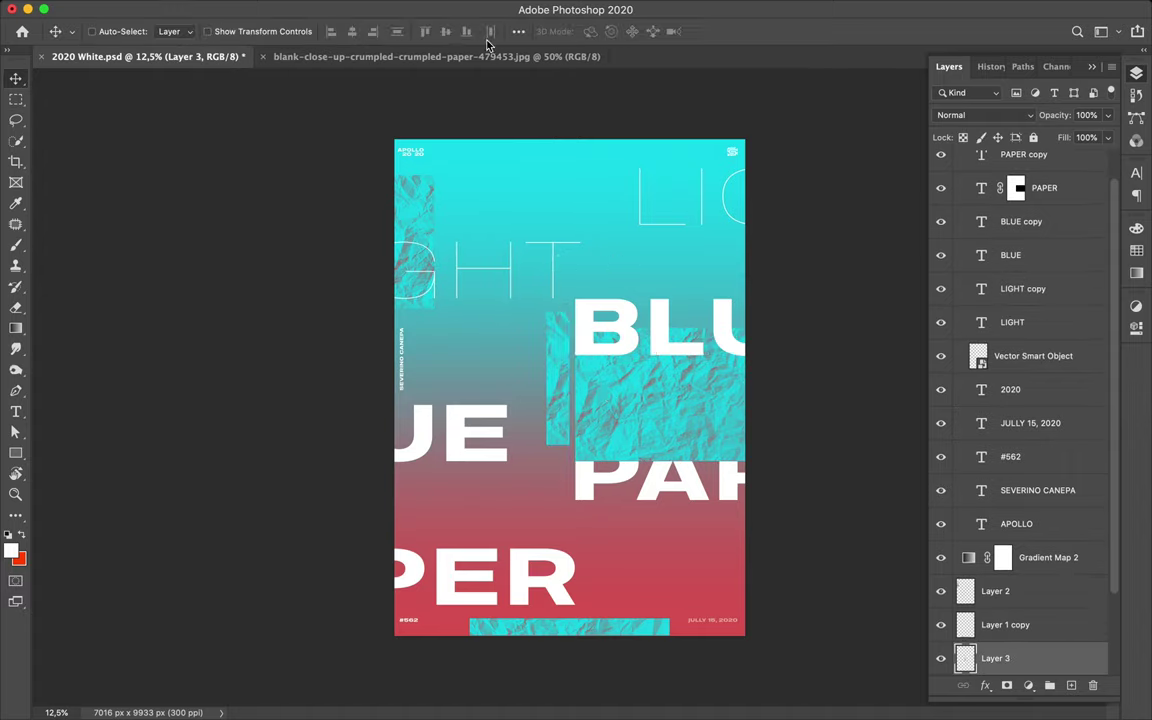
Apply the Mosaic filter to the strip and rotate it horizontal under LIGHT.
click(374, 8)
click(675, 338)
click(206, 36)
mouse_move(557, 392)
mouse_down()
mouse_move(537, 327)
mouse_move(522, 386)
mouse_up()
key(ctrl+t)
mouse_move(545, 318)
mouse_down()
mouse_move(575, 392)
mouse_move(727, 232)
mouse_up()
key(Return)
Copy a tall thin paper strip to a new layer and transform it onto UE.
key(ctrl+shift+alt+n)
key(m)
drag(650, 303, 678, 465)
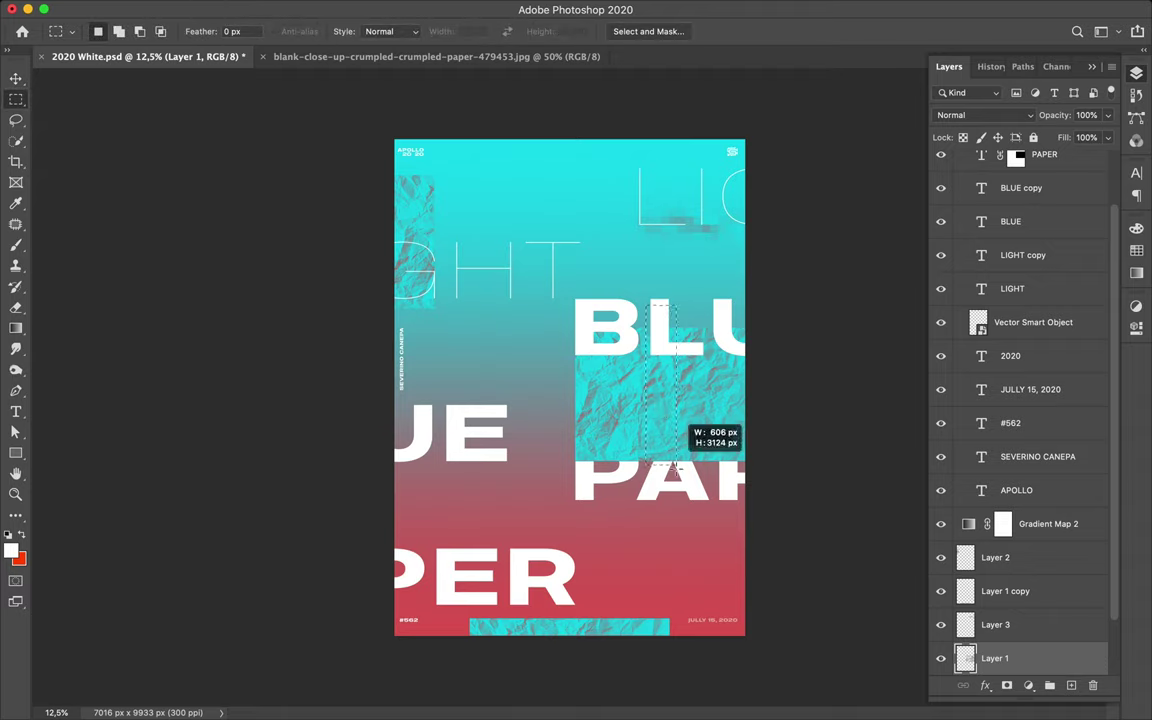
key(ctrl+shift+c)
key(ctrl+v)
key(v)
drag(615, 384, 440, 411)
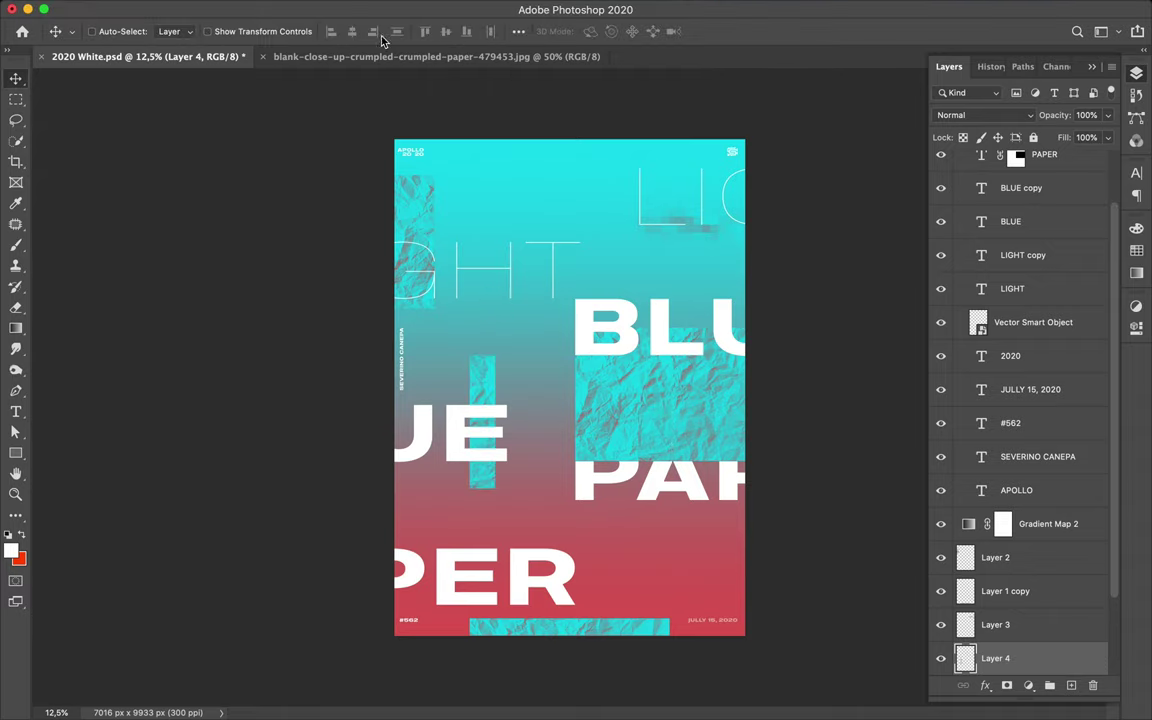
key(ctrl+t)
drag(500, 308, 380, 412)
key(Return)
drag(470, 420, 490, 500)
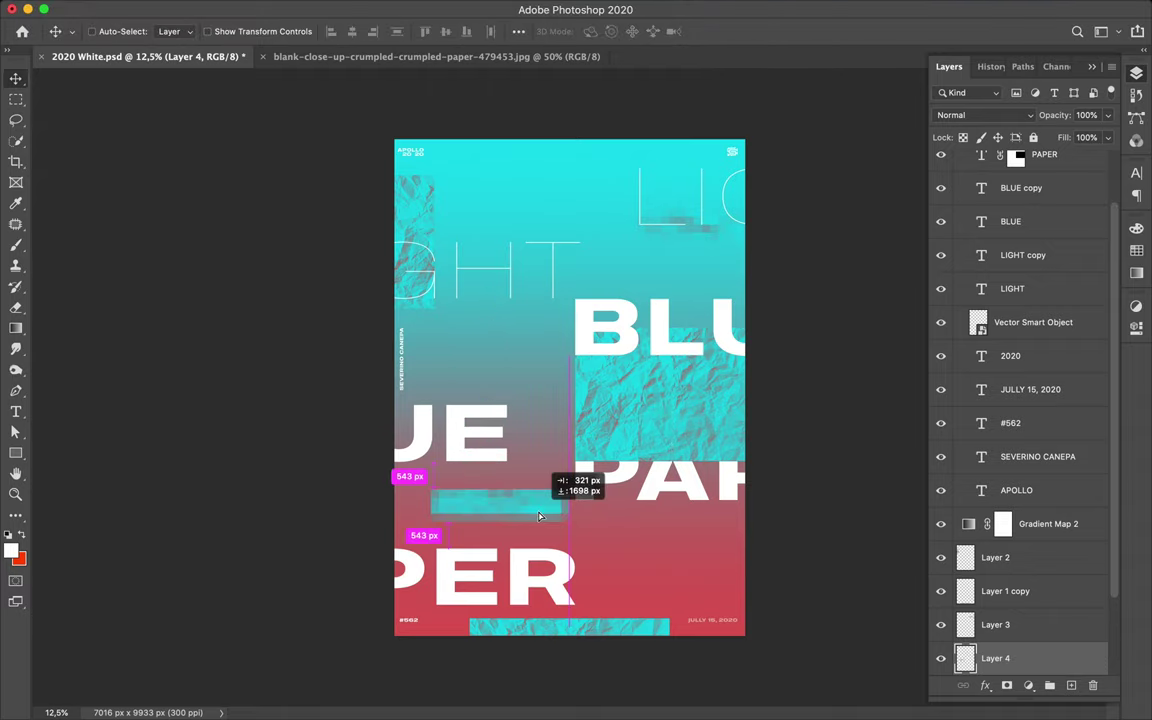
scroll(1025, 640, down, 3)
Add an inverted Curves adjustment clipped to the Layer 4 strip, turning it red.
click(1027, 685)
click(1050, 617)
key(ctrl+z)
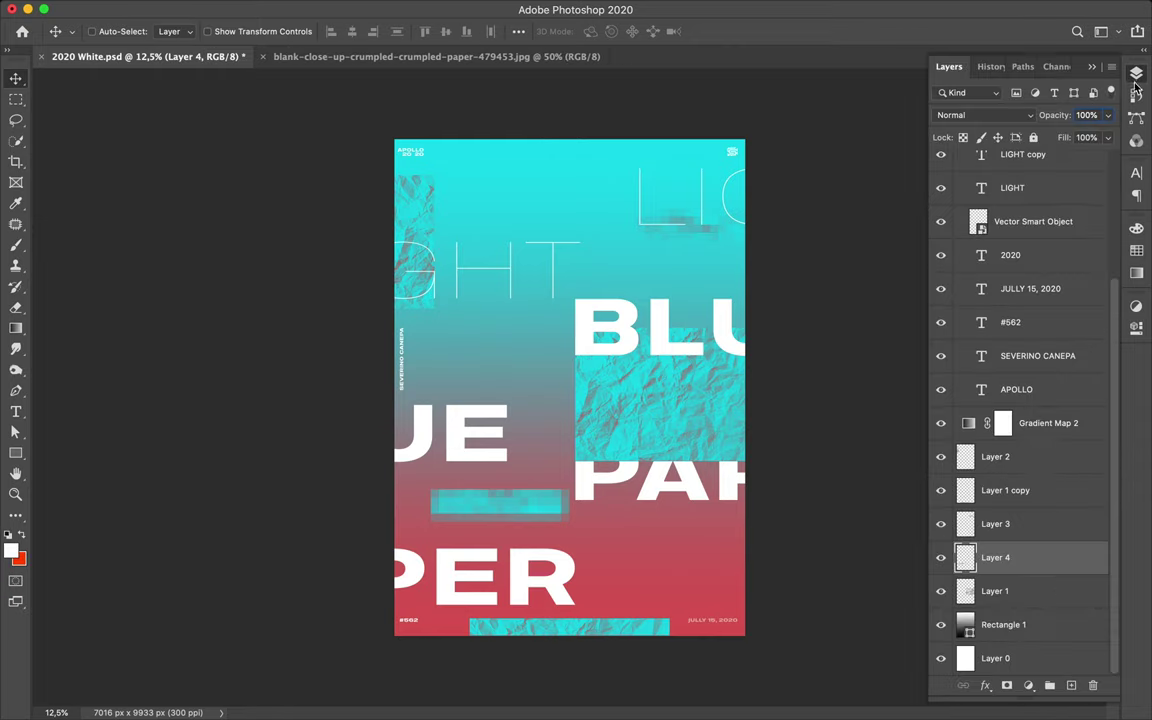
click(1027, 685)
click(1050, 476)
key(ctrl+z)
click(1027, 685)
click(992, 486)
drag(937, 549, 937, 395)
drag(1093, 395, 1093, 549)
click(1137, 78)
alt+click(995, 572)
Lower the red strip, duplicate it above Layer 2, and reposition the Layer 3 mosaic strip.
drag(507, 525, 505, 560)
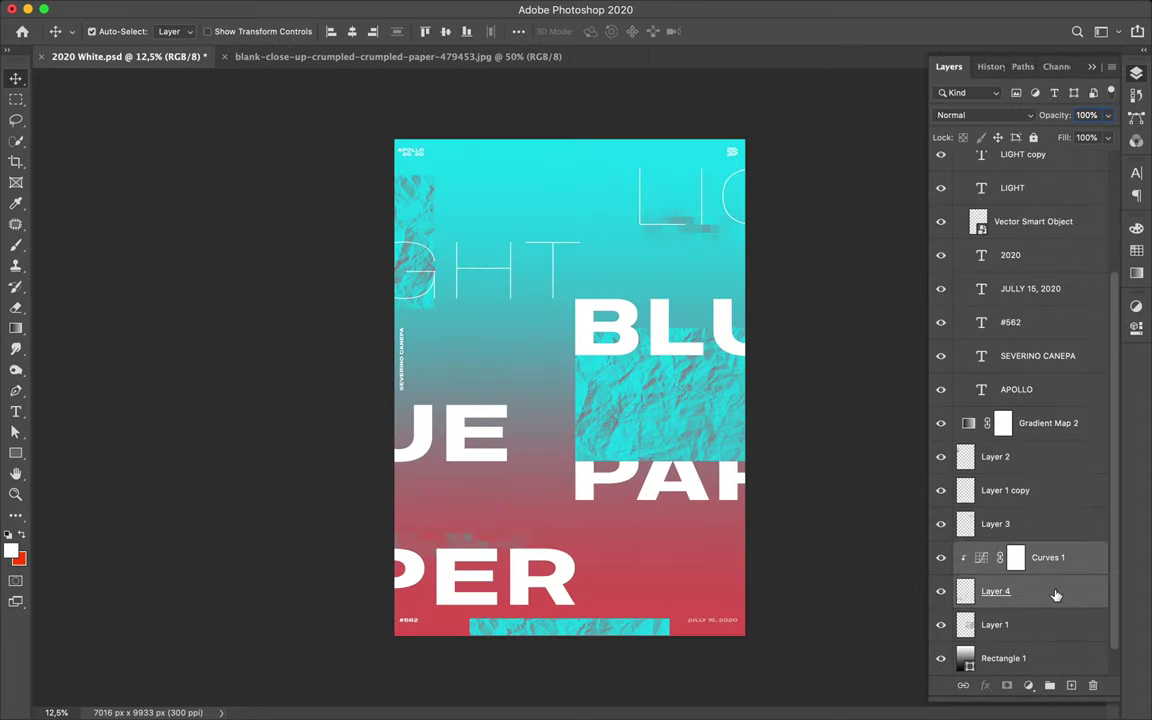
click(1040, 557)
mouse_move(676, 597)
mouse_down()
mouse_move(390, 333)
mouse_move(437, 303)
mouse_up()
drag(1010, 557, 1000, 445)
drag(715, 237, 461, 639)
scroll(570, 392, up, 2)
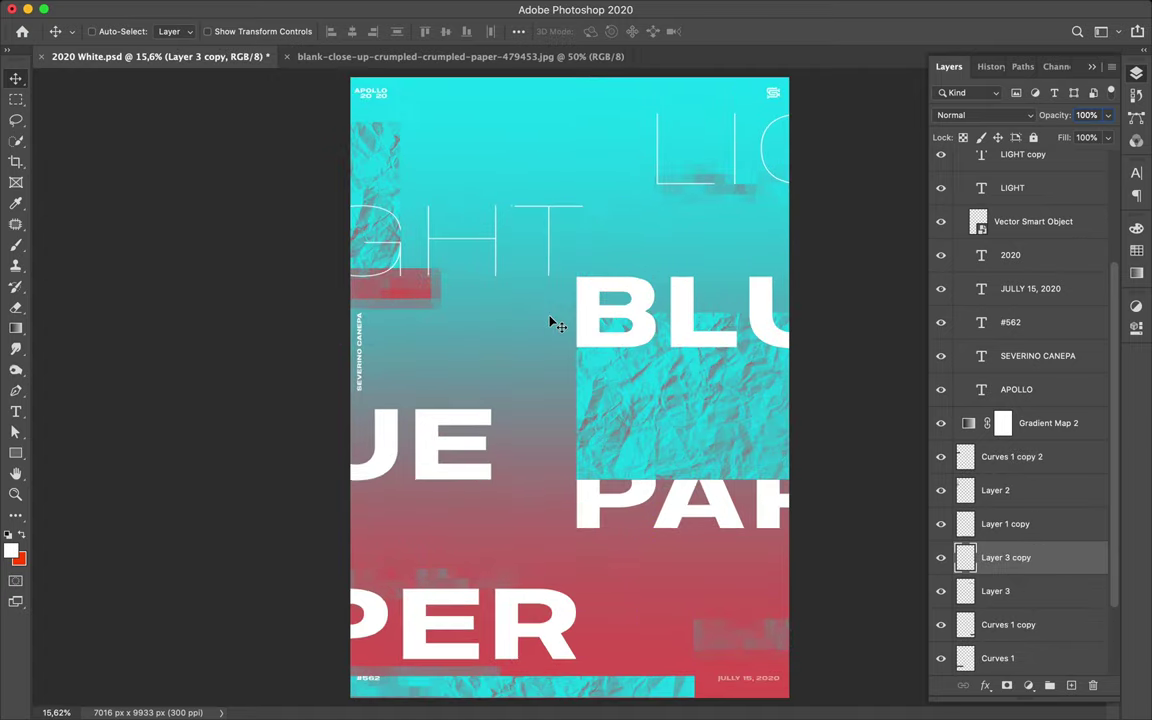
Copy and rotate the credit text, retype it as DAILY POSTER / DESIGN CHALLENGE / 2019 - 2020, and place it.
drag(362, 343, 655, 418)
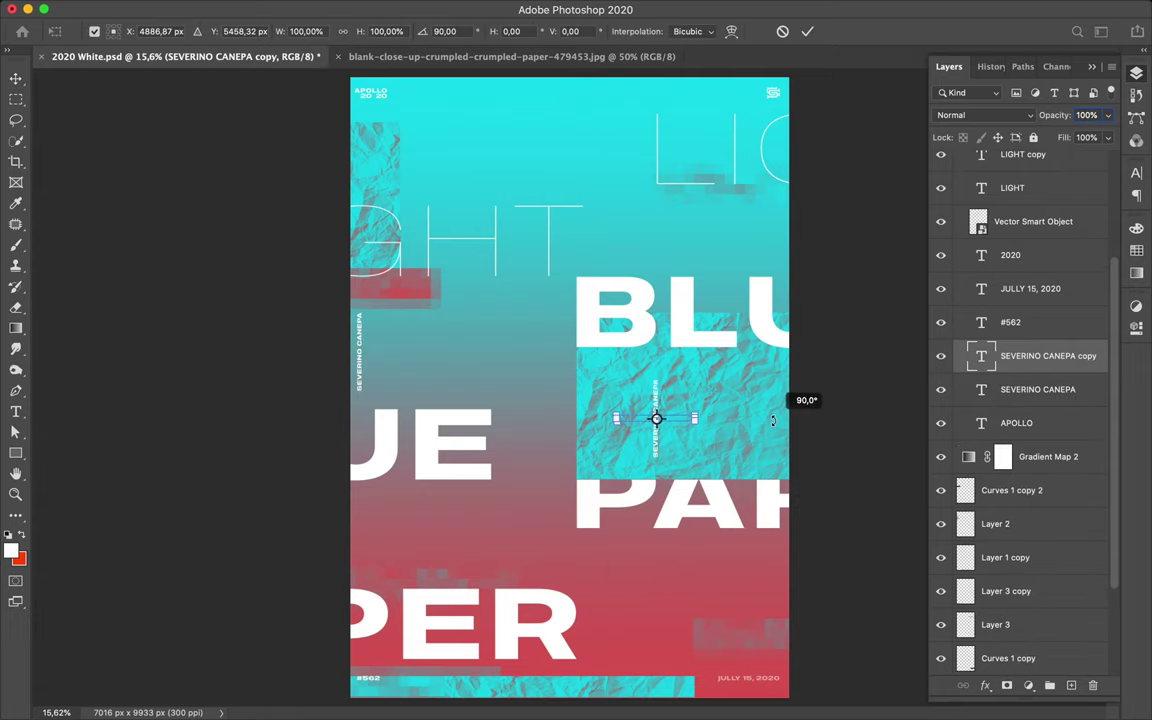
key(Return)
double_click(677, 416)
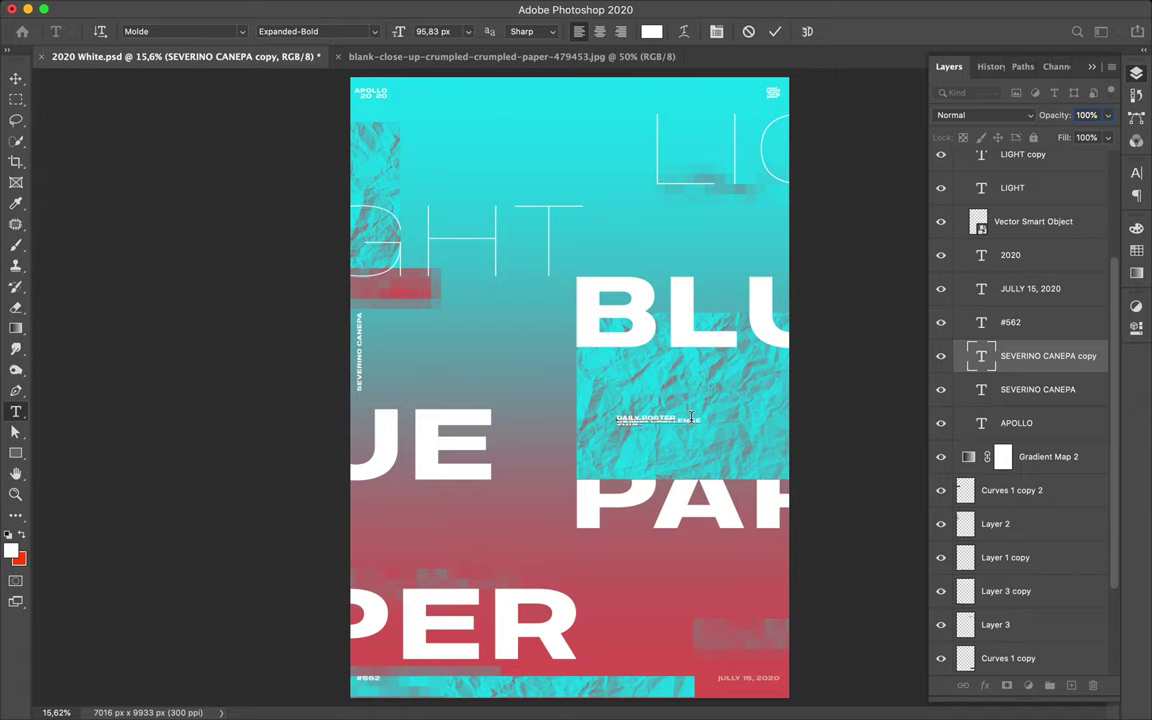
key(ctrl+Return)
click(1136, 172)
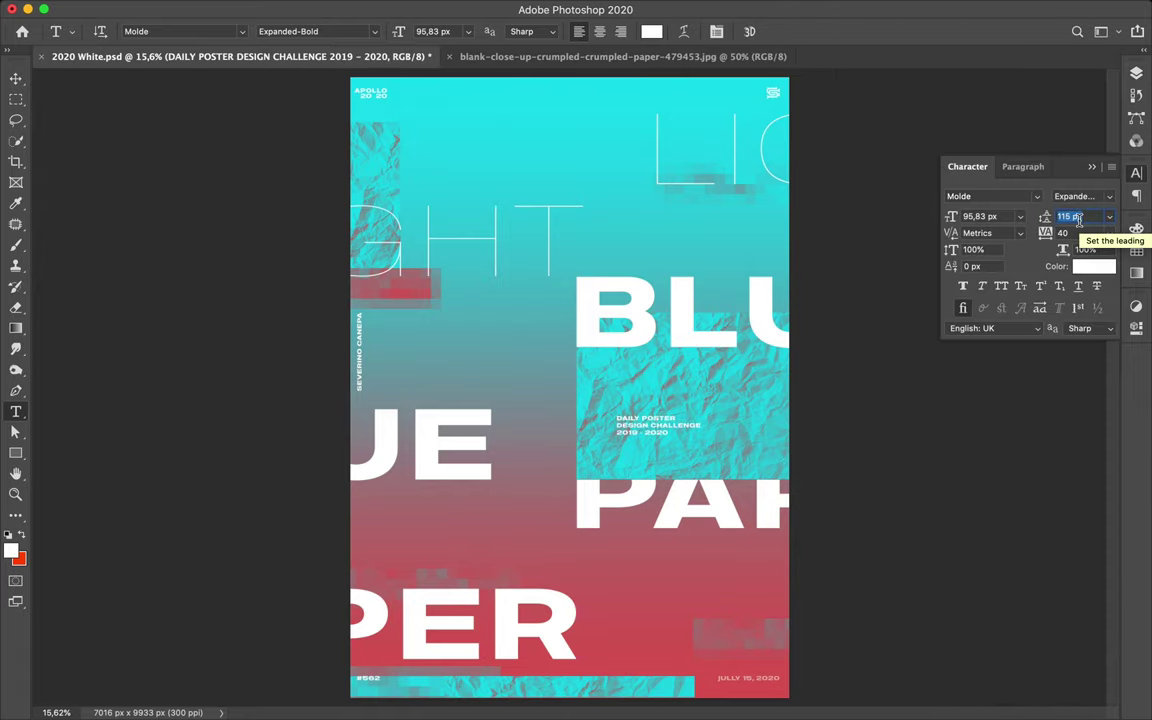
scroll(570, 390, up, 1)
key(v)
drag(668, 450, 650, 405)
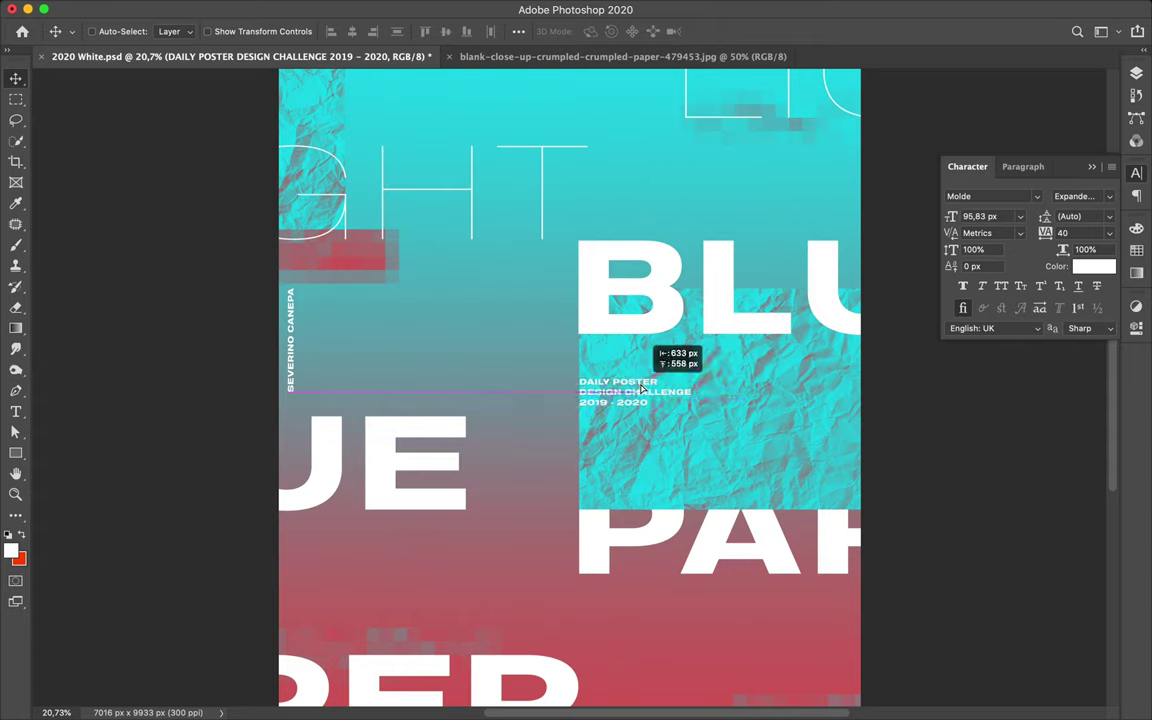
scroll(652, 420, down, 2)
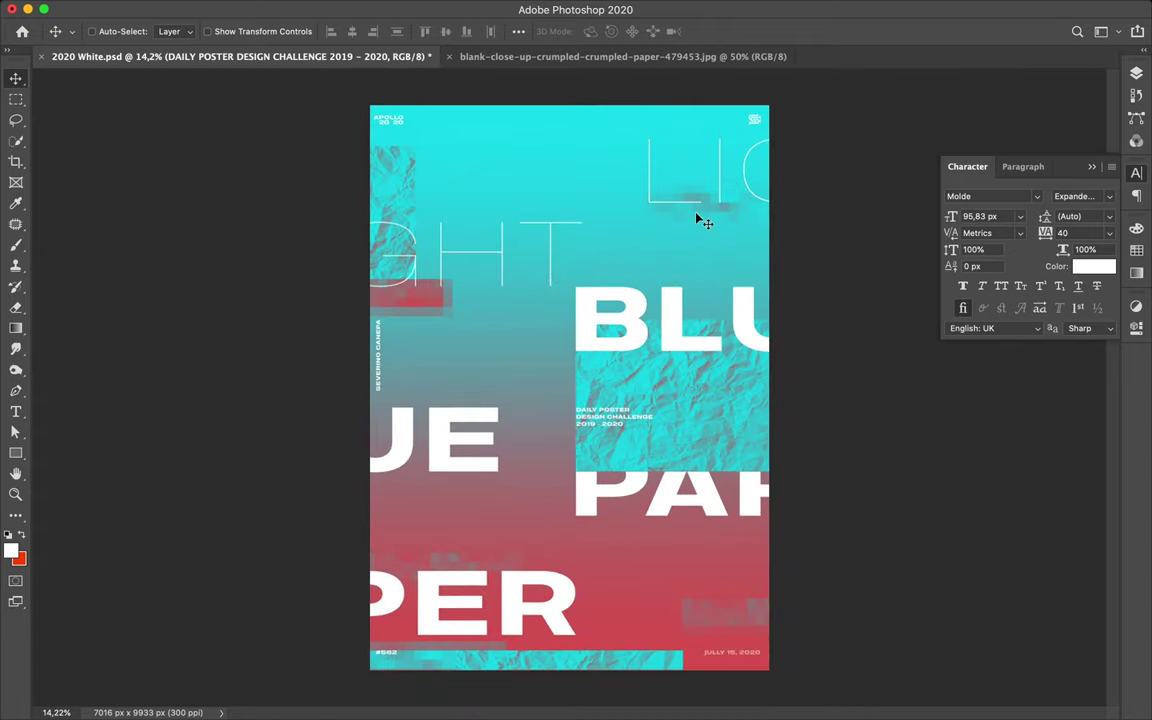
Give LIGHT a slightly heavier weight and BLUE the Expanded-Ultralight style.
click(550, 257)
click(1108, 196)
click(1103, 232)
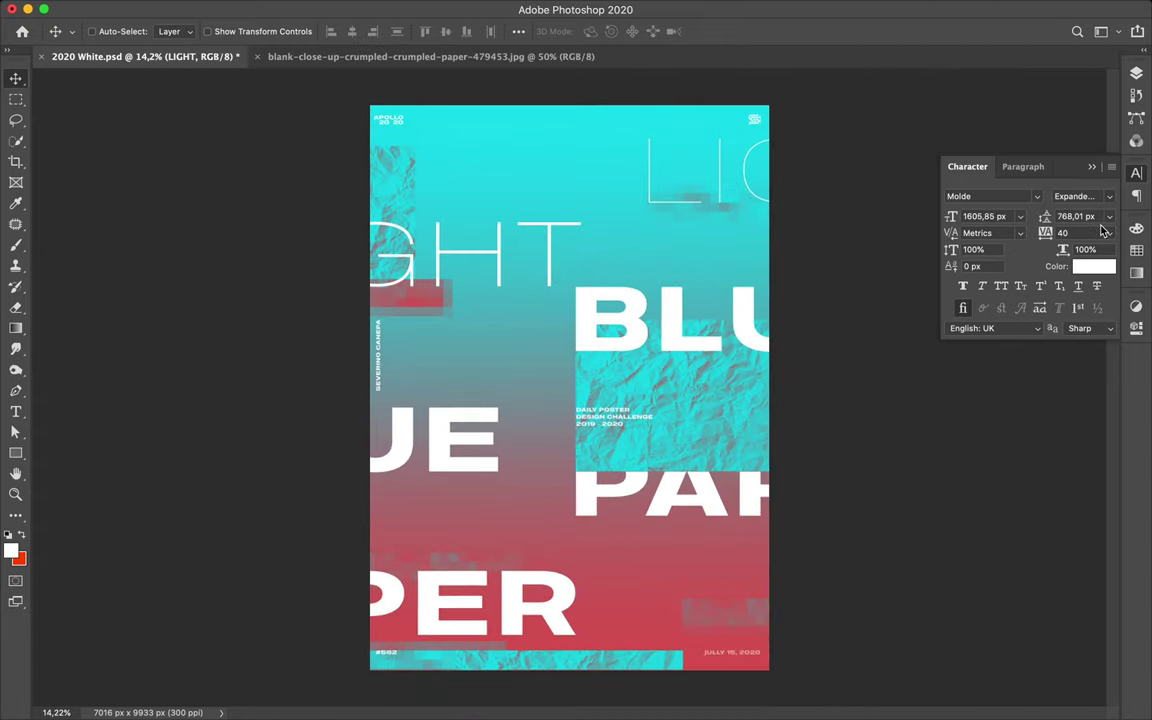
click(1050, 197)
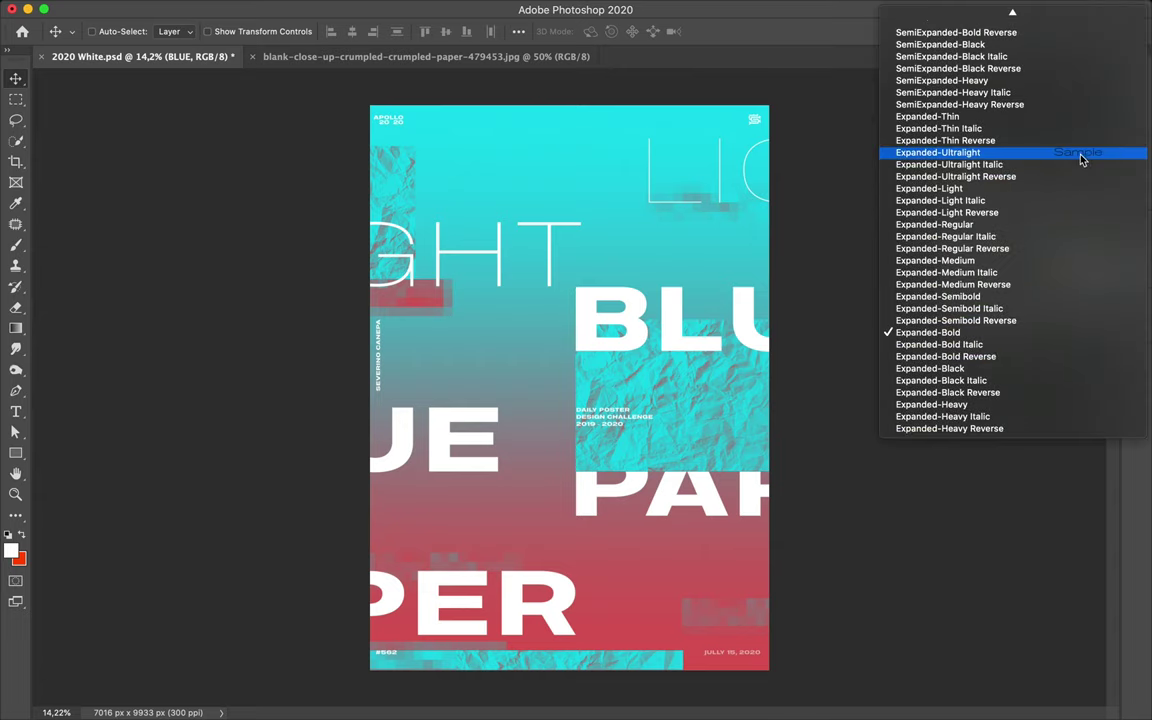
click(1080, 157)
Set the other BLUE copy to the same thin weight.
click(1108, 196)
click(1092, 128)
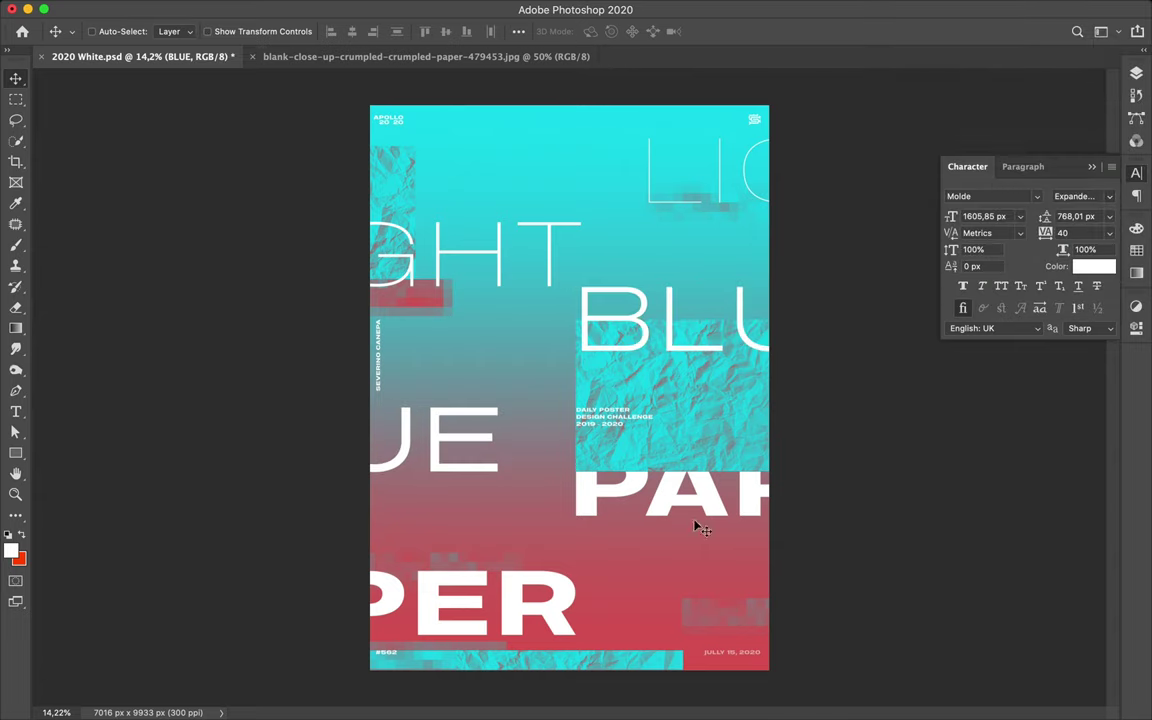
click(1097, 196)
click(1097, 232)
Check the PAPER layers' font styles, leaving PAPER bold.
click(468, 550)
click(1108, 196)
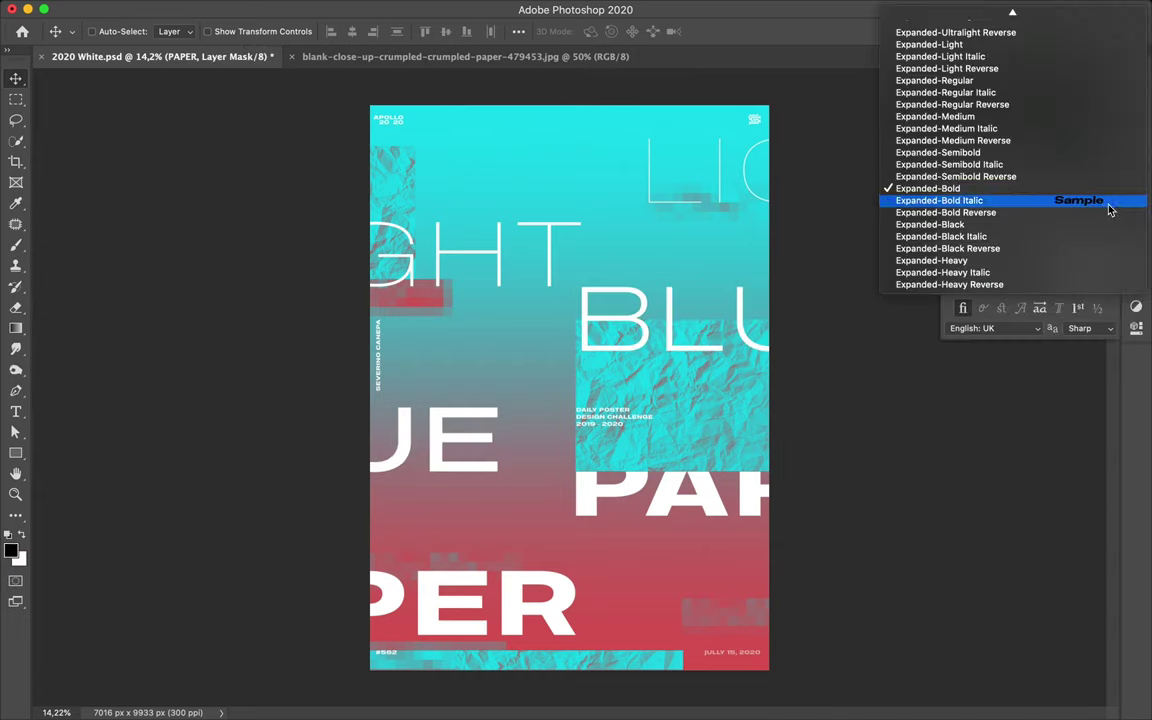
click(468, 550)
click(1108, 232)
click(1108, 196)
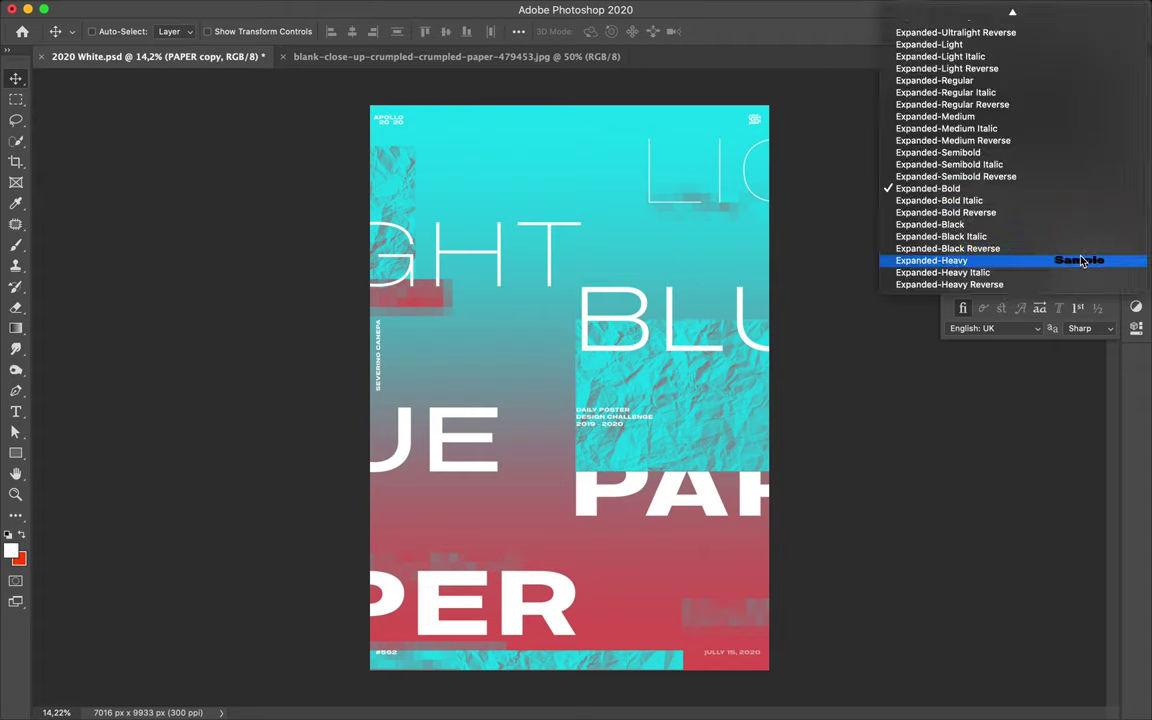
click(697, 527)
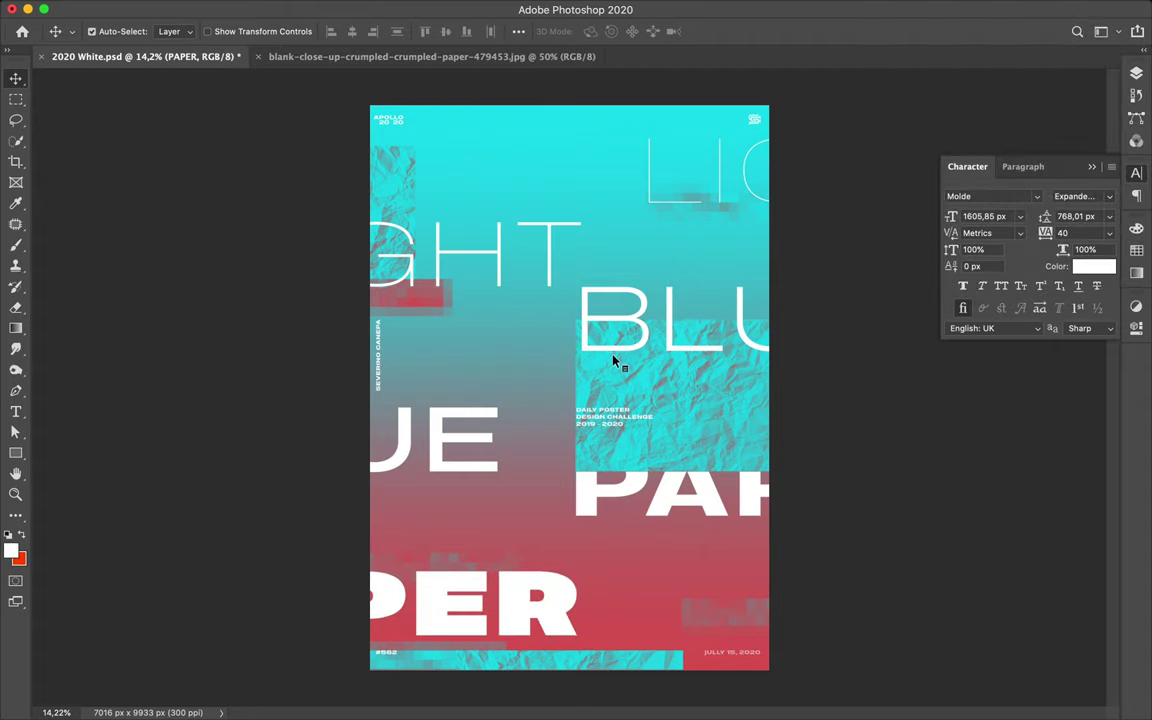
On a new empty layer, select a thin vertical bar.
key(ctrl+shift+alt+n)
key(m)
mouse_move(594, 308)
mouse_down()
mouse_move(597, 358)
mouse_move(600, 157)
mouse_up()
Duplicate the thin bar twice to the right and into the row beside PER.
key(v)
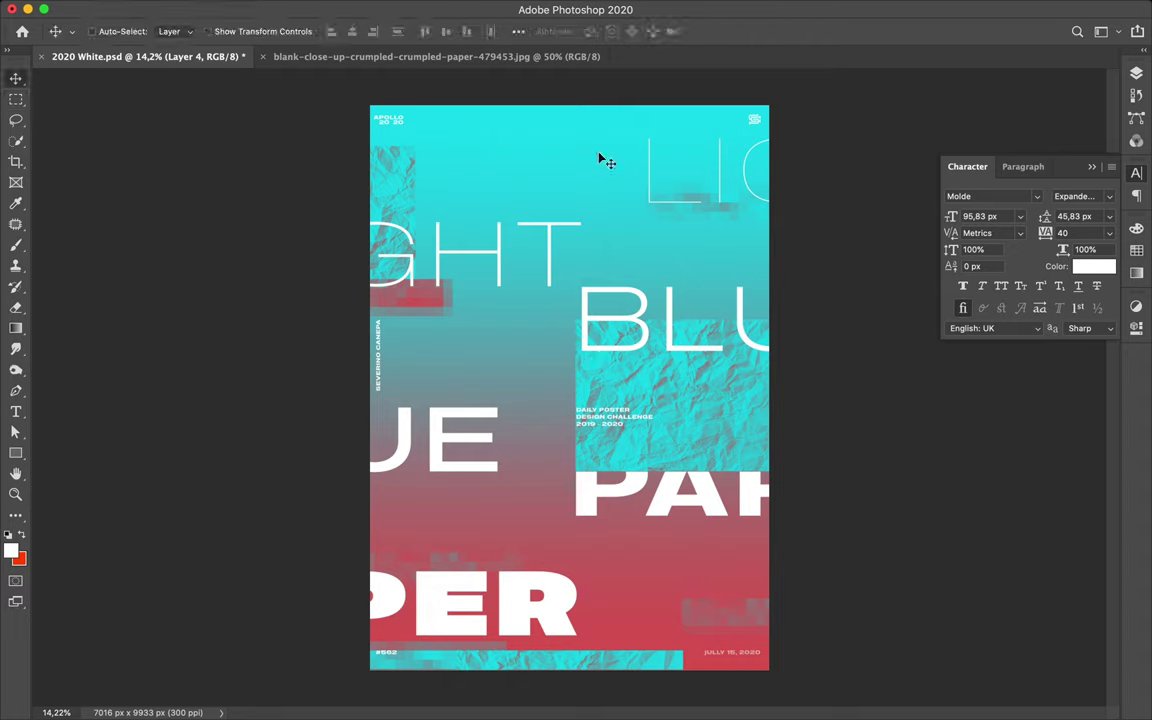
drag(612, 588, 714, 588)
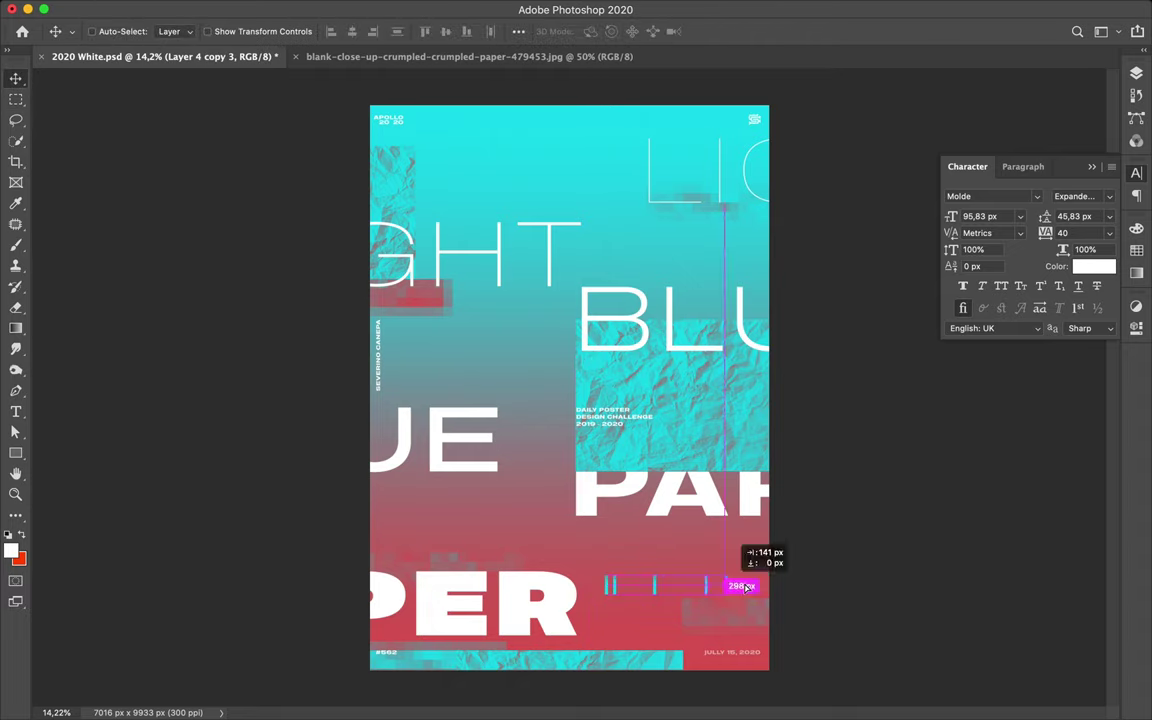
key(m)
key(v)
drag(700, 485, 540, 455)
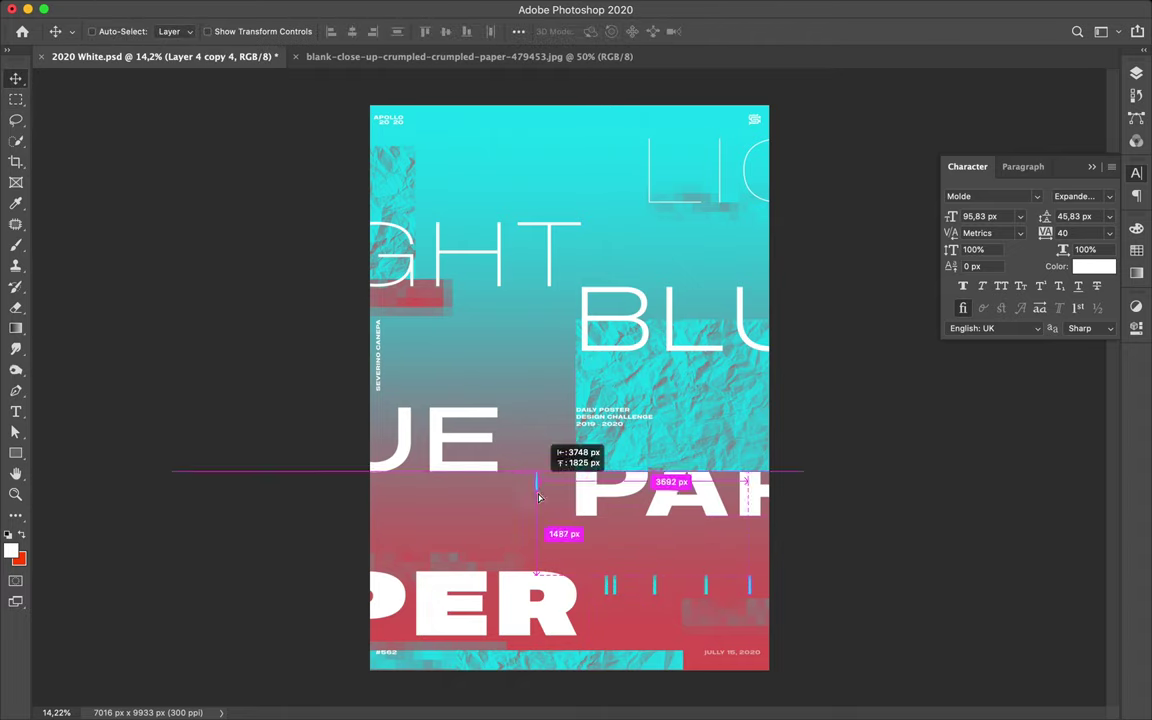
key(F7)
Turn a bar red with a clipped Curves adjustment and move it between GHT and BLU.
click(1027, 685)
click(950, 447)
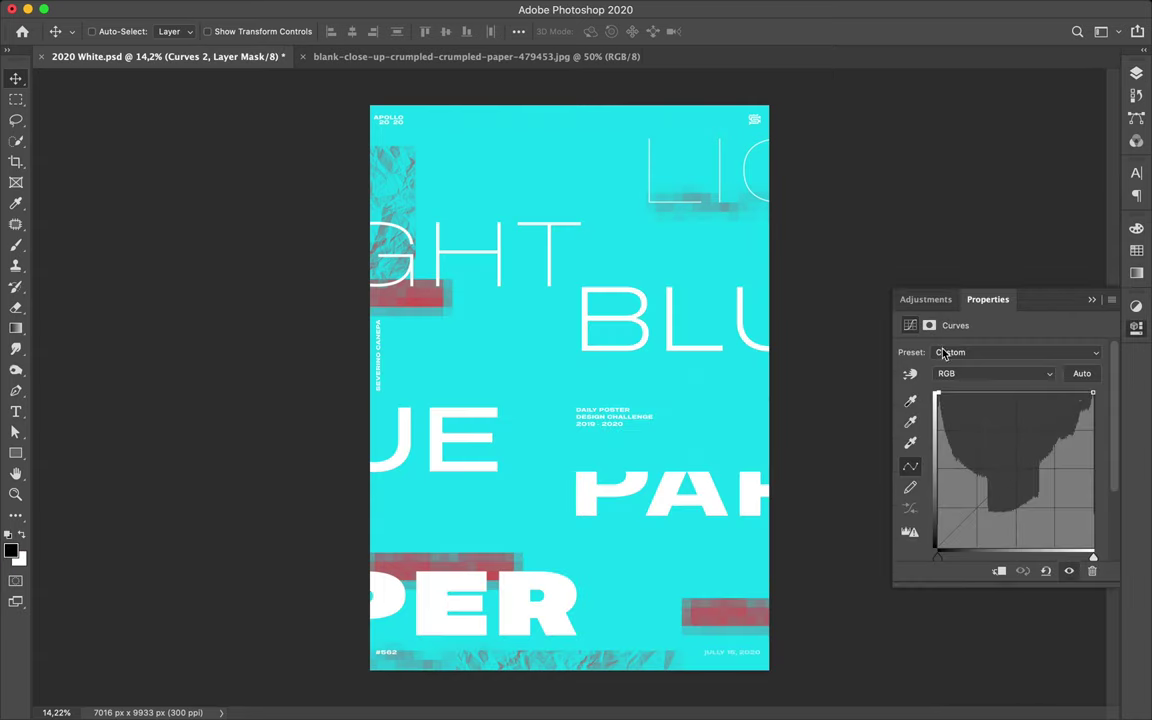
key(F7)
alt+click(1003, 410)
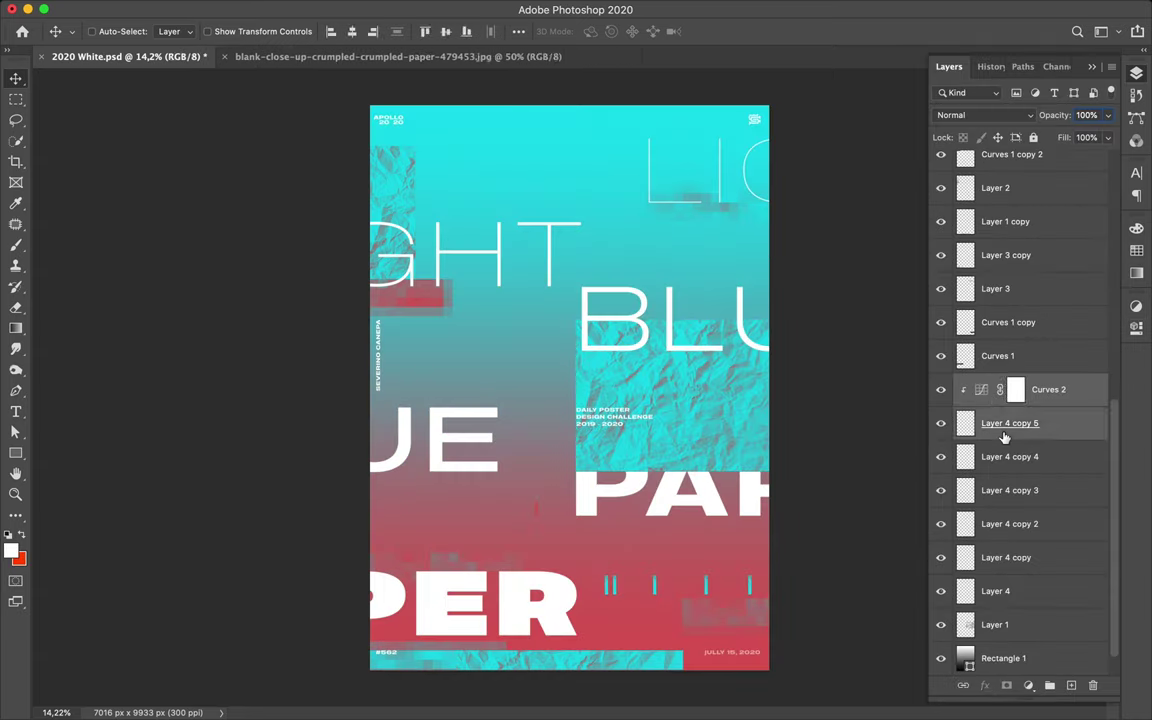
mouse_move(511, 425)
mouse_down()
mouse_move(584, 280)
mouse_move(720, 276)
mouse_up()
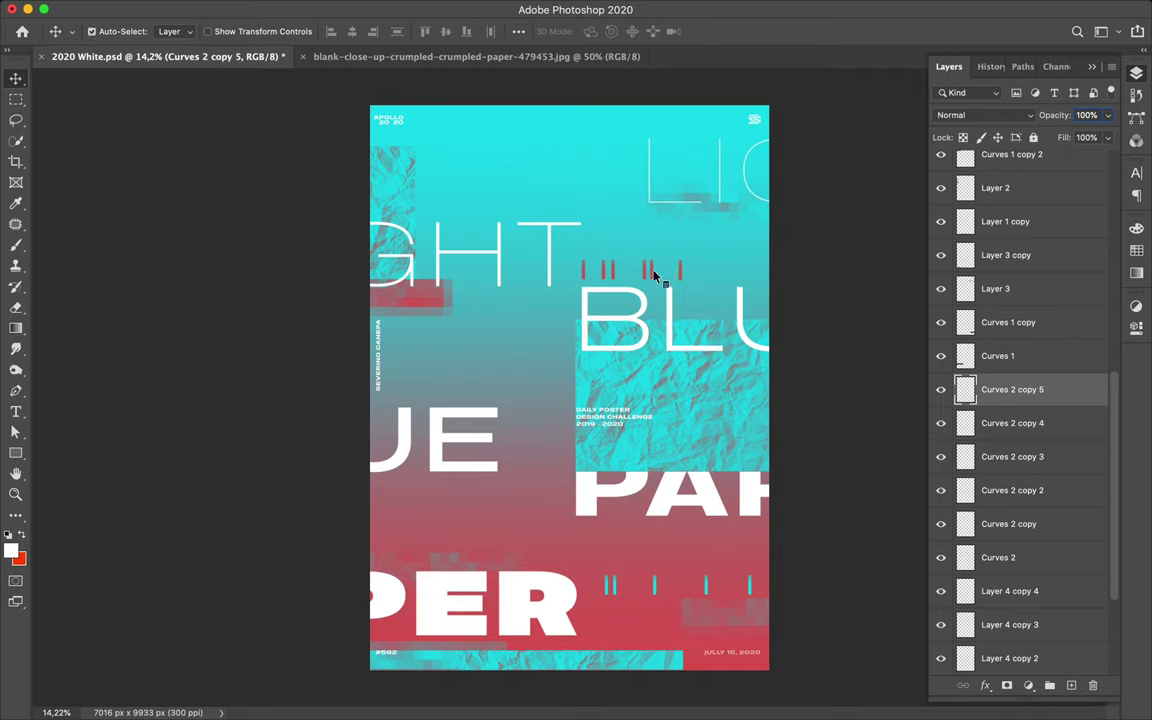
Duplicate the red bar further right and copy the paper texture toward the upper left.
key(ctrl+z)
drag(700, 273, 765, 274)
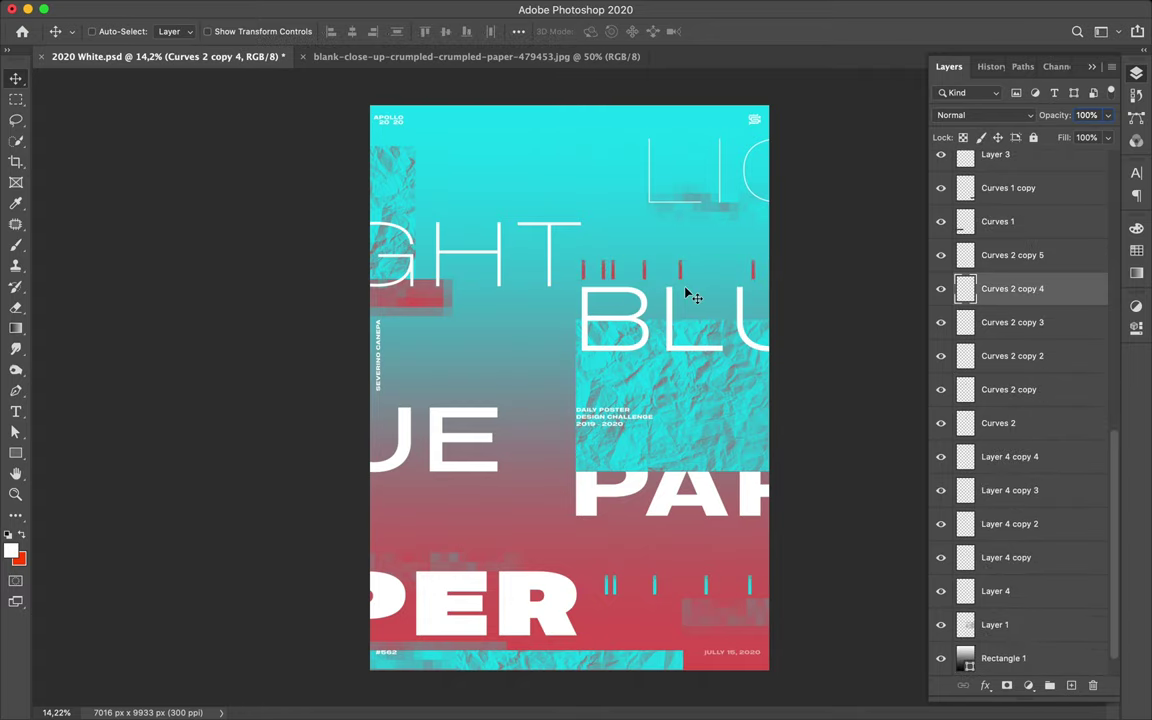
ctrl+click(640, 410)
drag(640, 410, 560, 320)
click(374, 9)
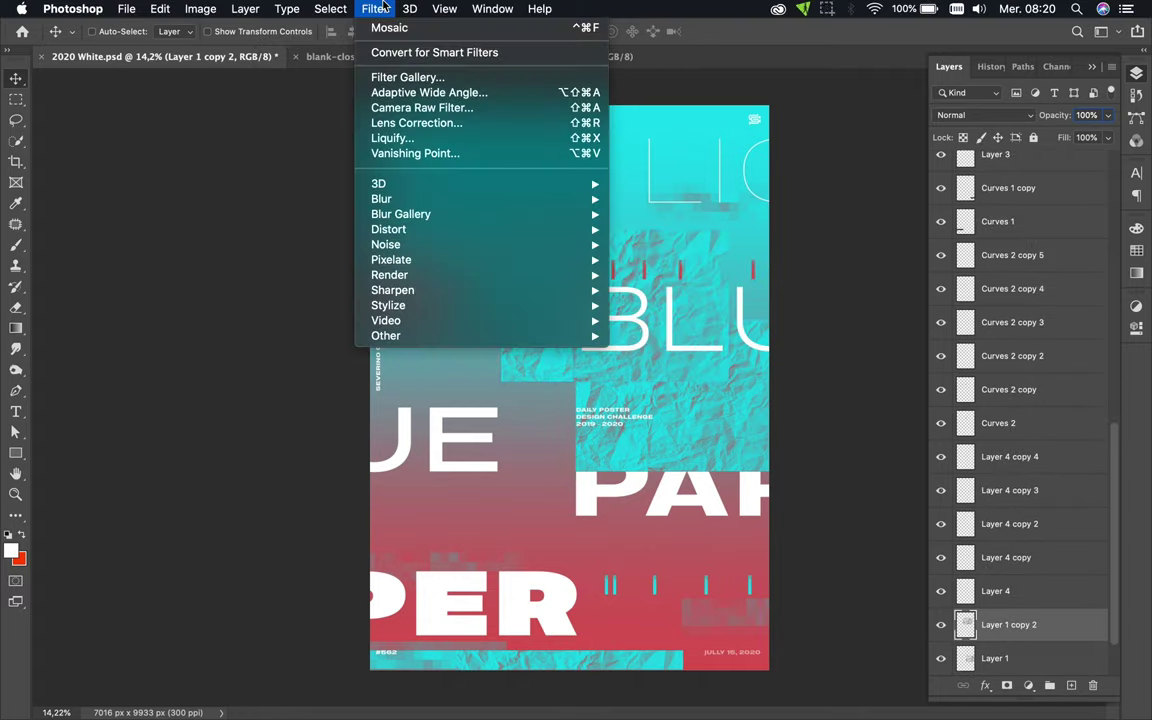
Apply a heavy Gaussian Blur to the paper copy and move it into position.
click(662, 259)
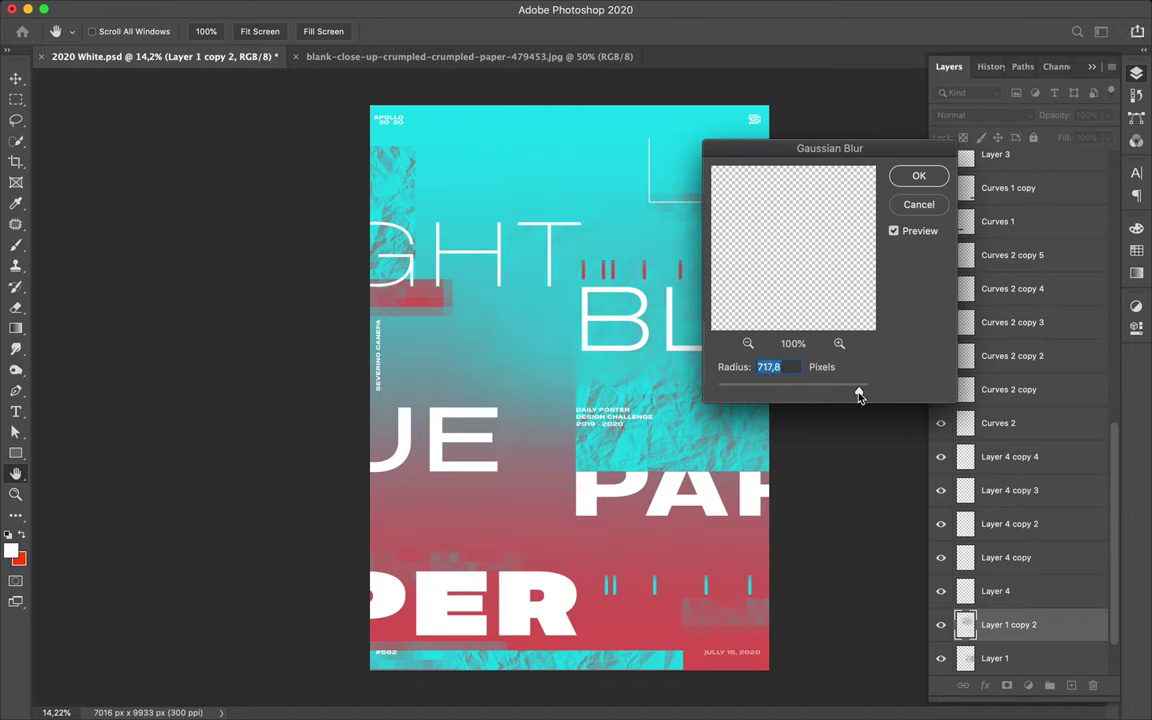
click(914, 179)
drag(579, 309, 690, 660)
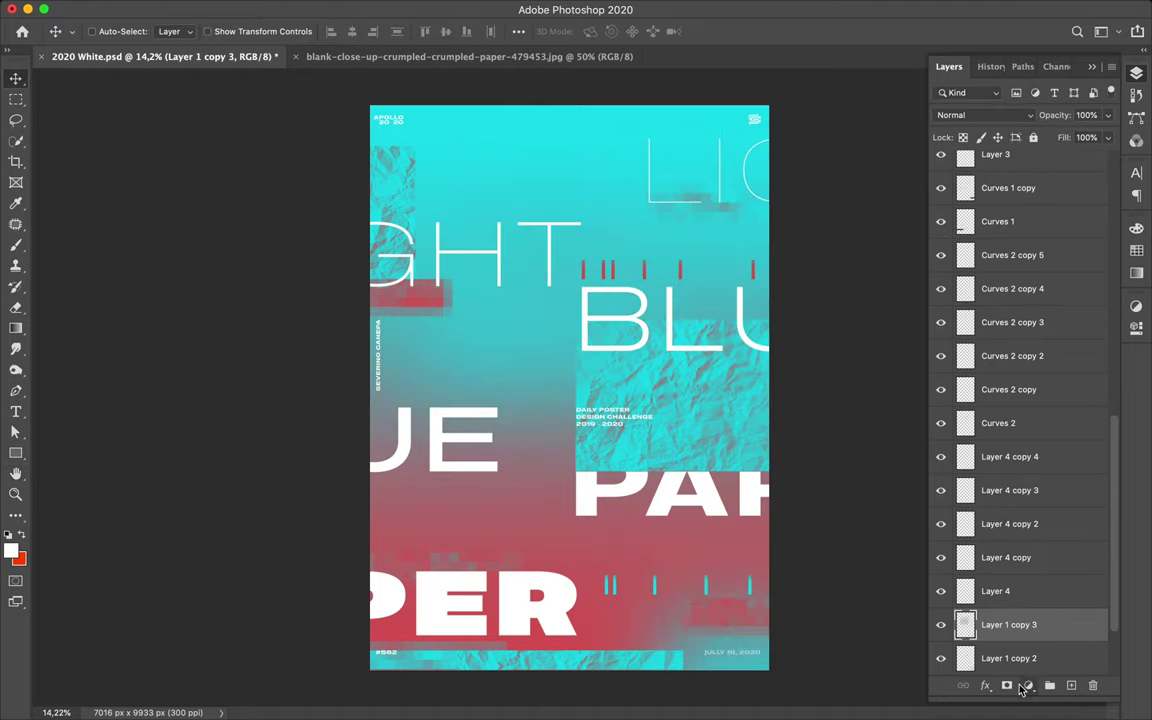
Add an inverting Curves adjustment over the blurred paper and shift the glow toward the top.
click(1028, 685)
click(950, 475)
drag(1093, 392, 946, 563)
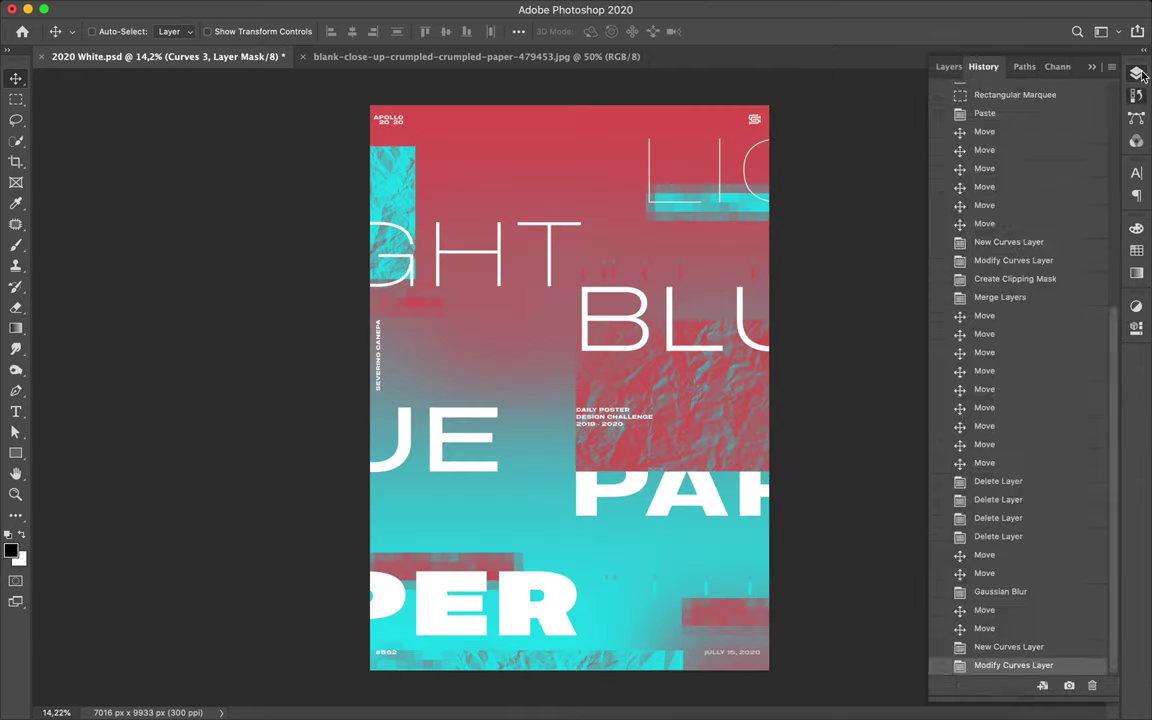
click(1015, 628)
drag(420, 190, 337, 138)
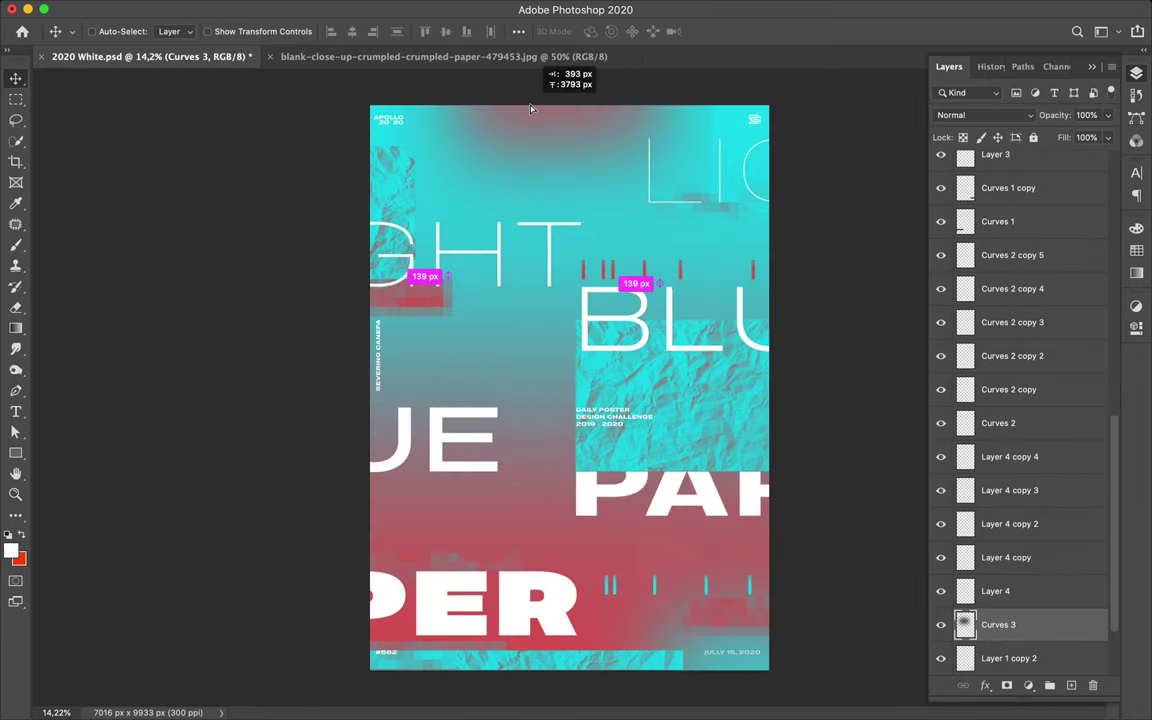
Erase the red patch with a large soft brush and save the document.
key(b)
click(105, 31)
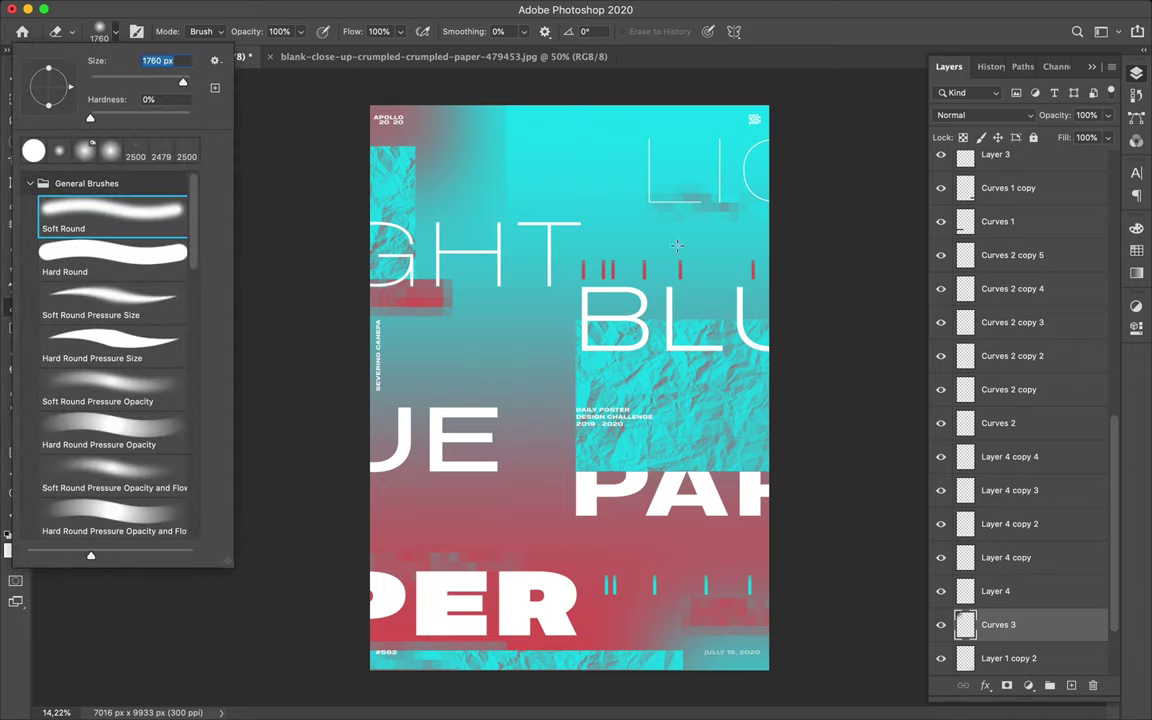
key(Return)
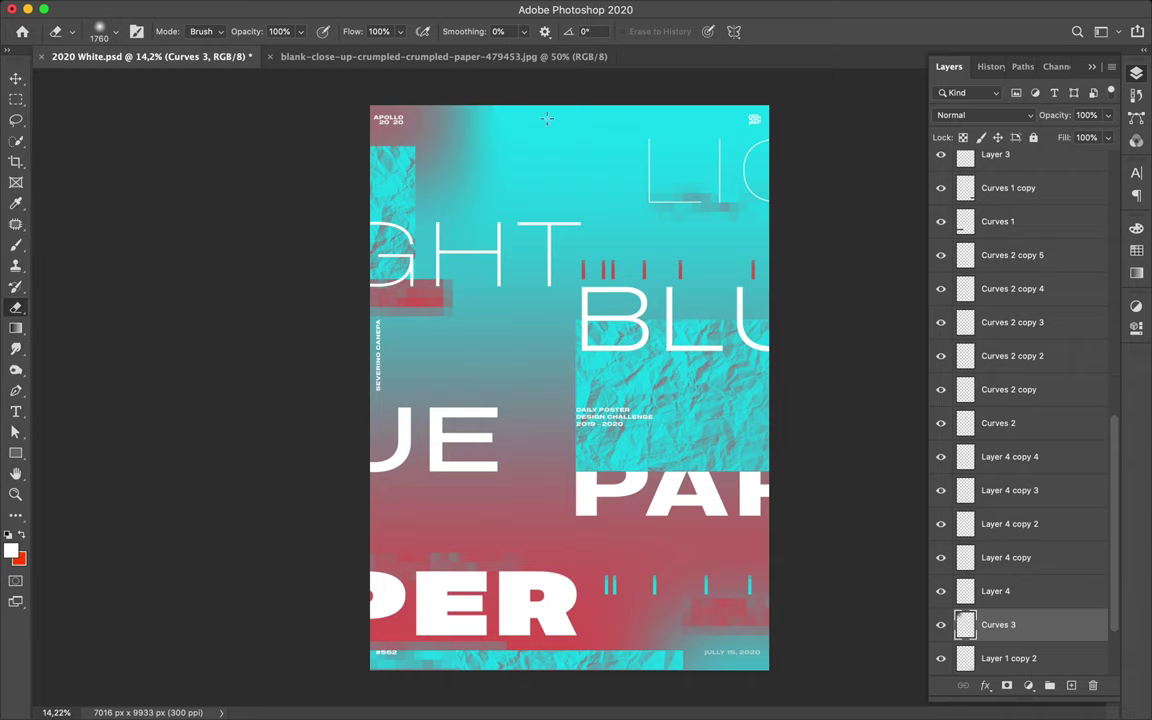
key(v)
key(ctrl+s)
Duplicate and position a paper texture copy, deleting the unwanted extra copy.
drag(995, 658, 980, 606)
mouse_move(740, 411)
mouse_down()
mouse_move(737, 436)
mouse_move(738, 424)
mouse_up()
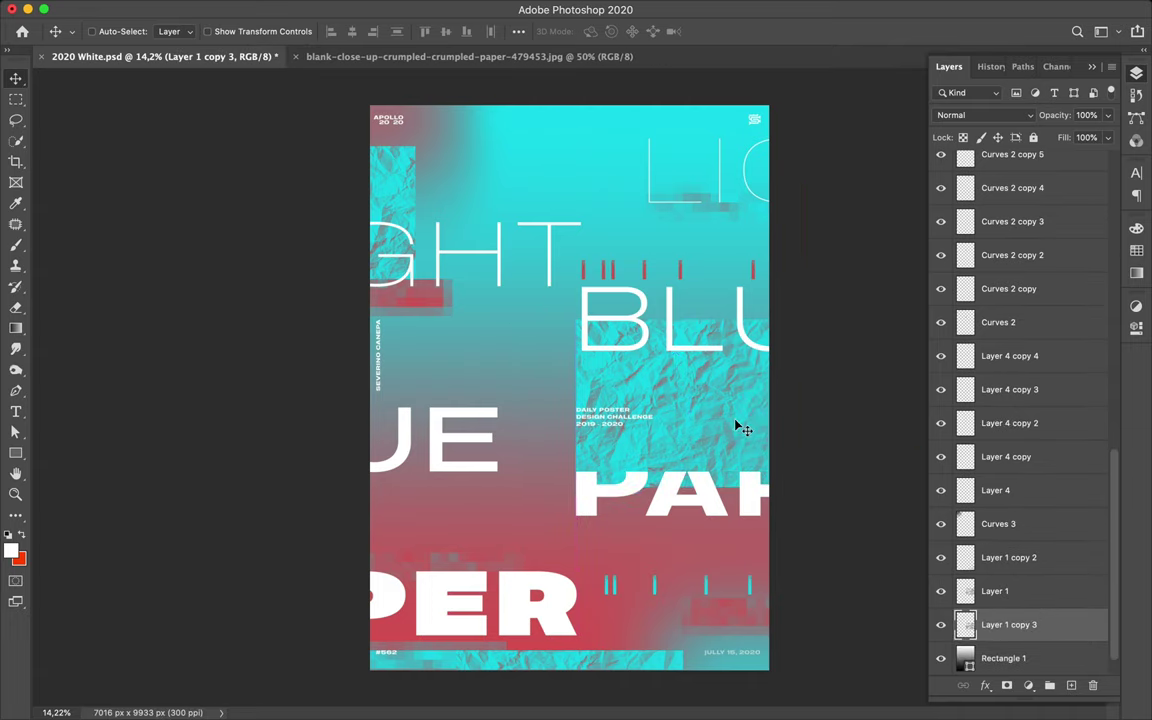
key(BackSpace)
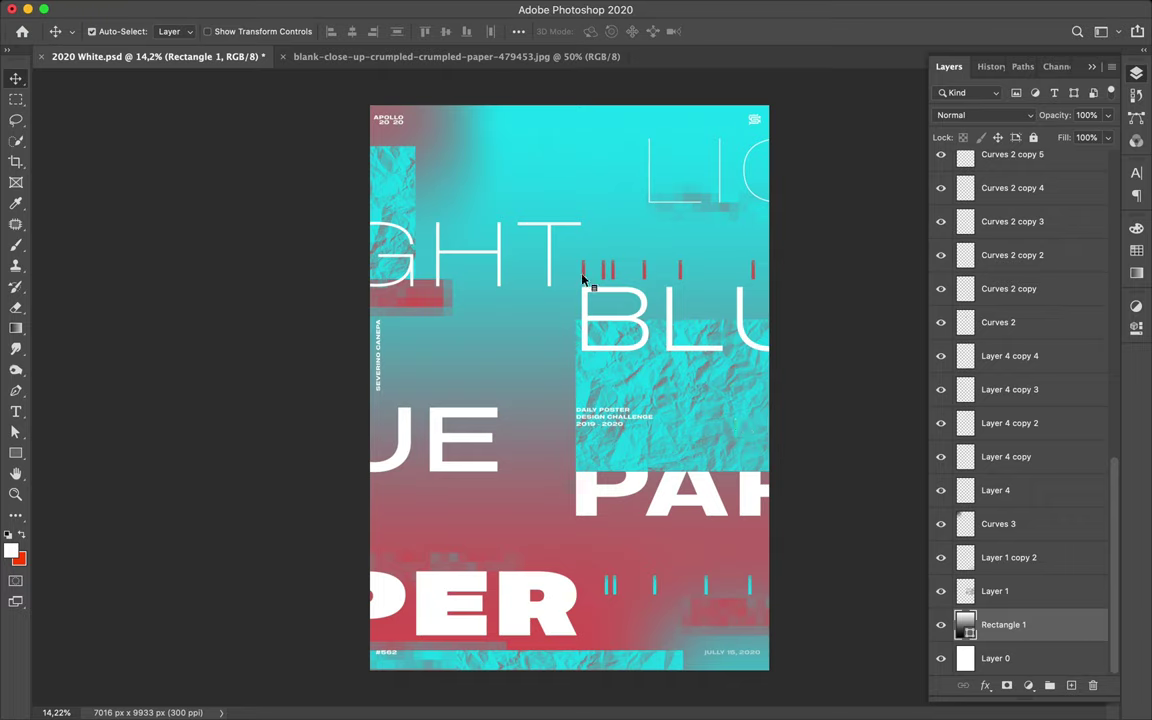
Duplicate red bars along the top near LIG and cyan bars into a row above PAR.
super+click(582, 279)
mouse_move(586, 265)
mouse_down()
mouse_move(411, 154)
mouse_move(507, 179)
mouse_move(663, 179)
mouse_up()
super+click(607, 586)
mouse_move(607, 586)
mouse_down()
mouse_move(563, 510)
mouse_move(418, 513)
mouse_up()
super+click(479, 527)
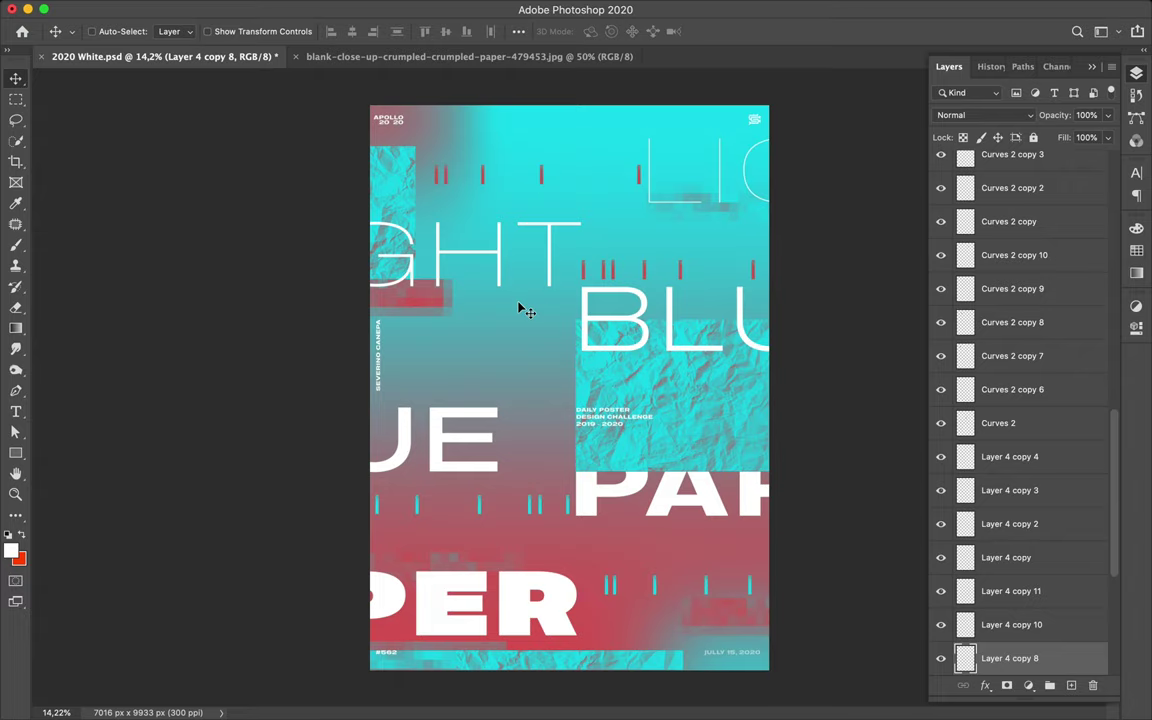
Save the poster, then save it as 22020 White.psd.
key(super+s)
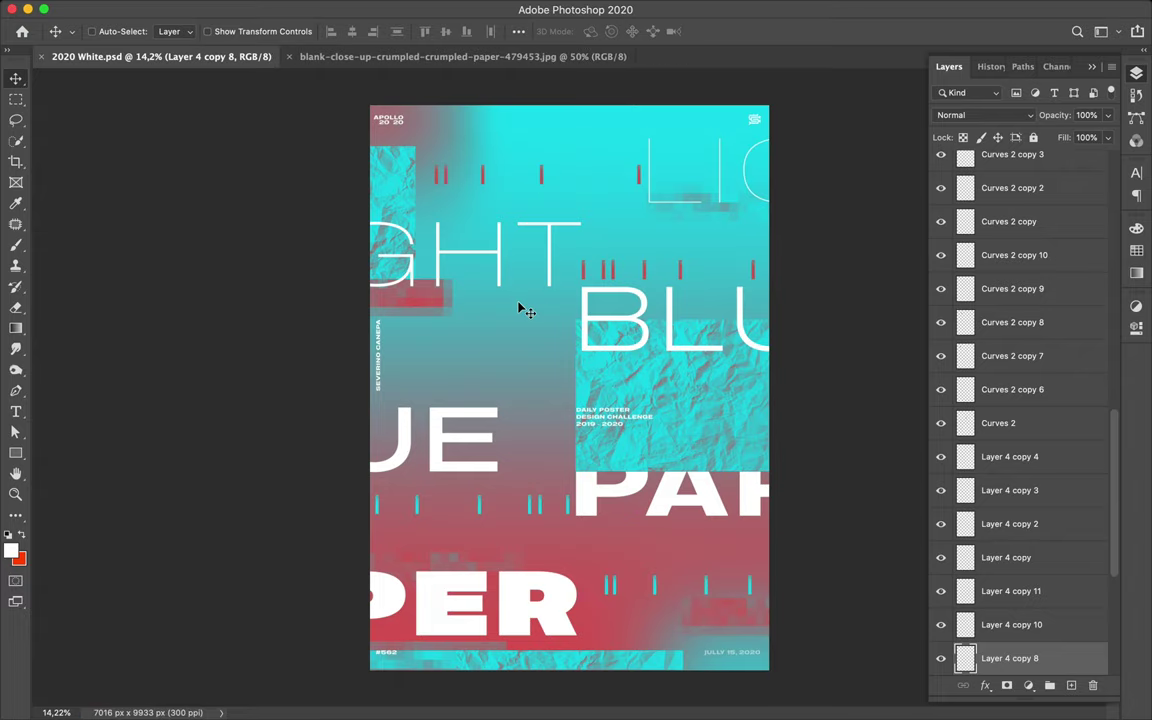
key(super+shift+s)
text(2020 White.psd)
key(Return)
key(Return)
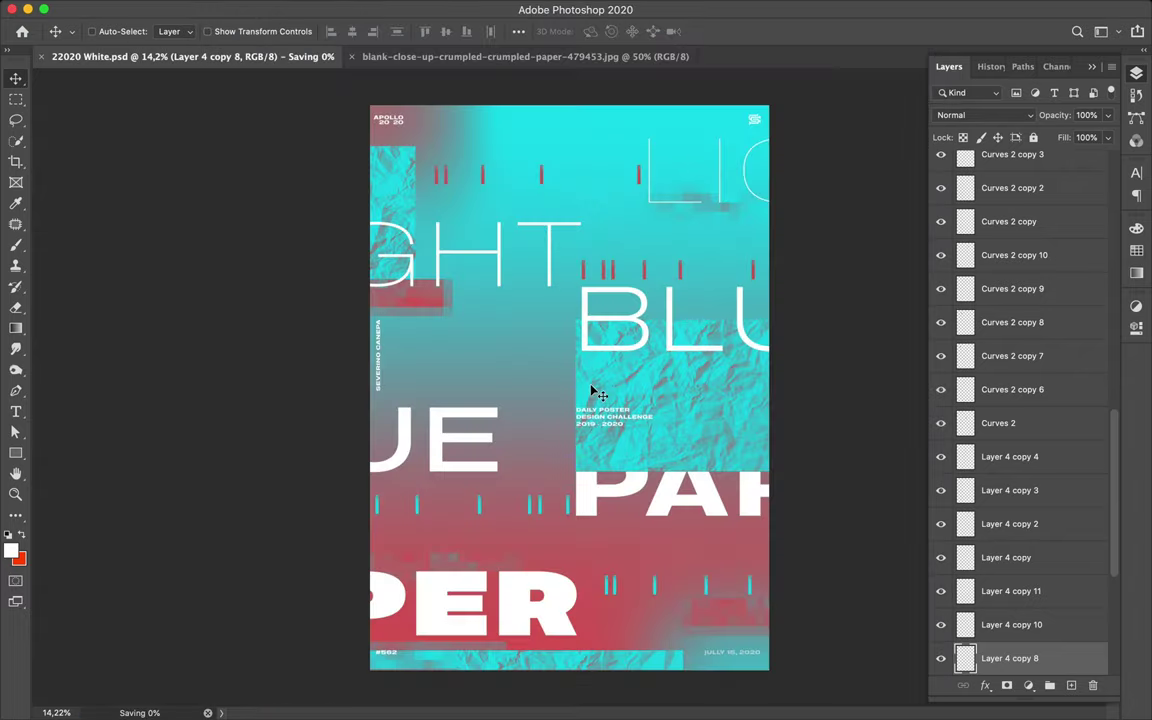
Nudge the BLU letters slightly left and shift the GHT letters slightly.
drag(630, 325, 625, 325)
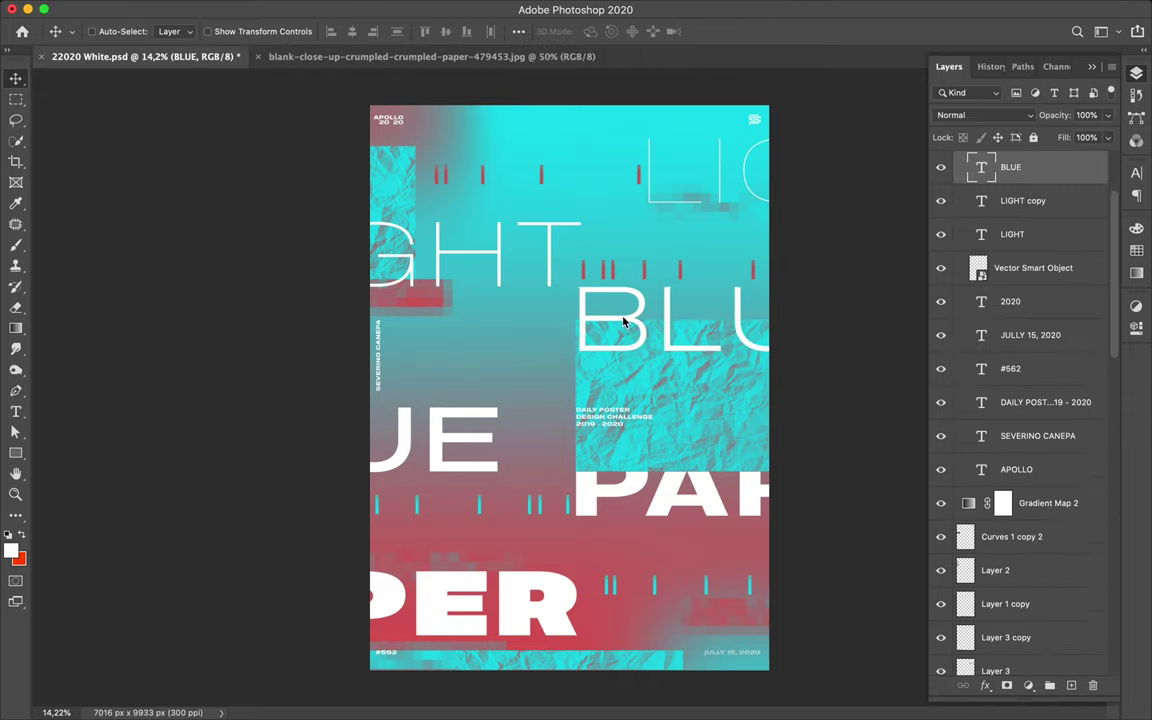
scroll(622, 322, up, 3)
scroll(622, 322, up, 2)
drag(334, 188, 333, 190)
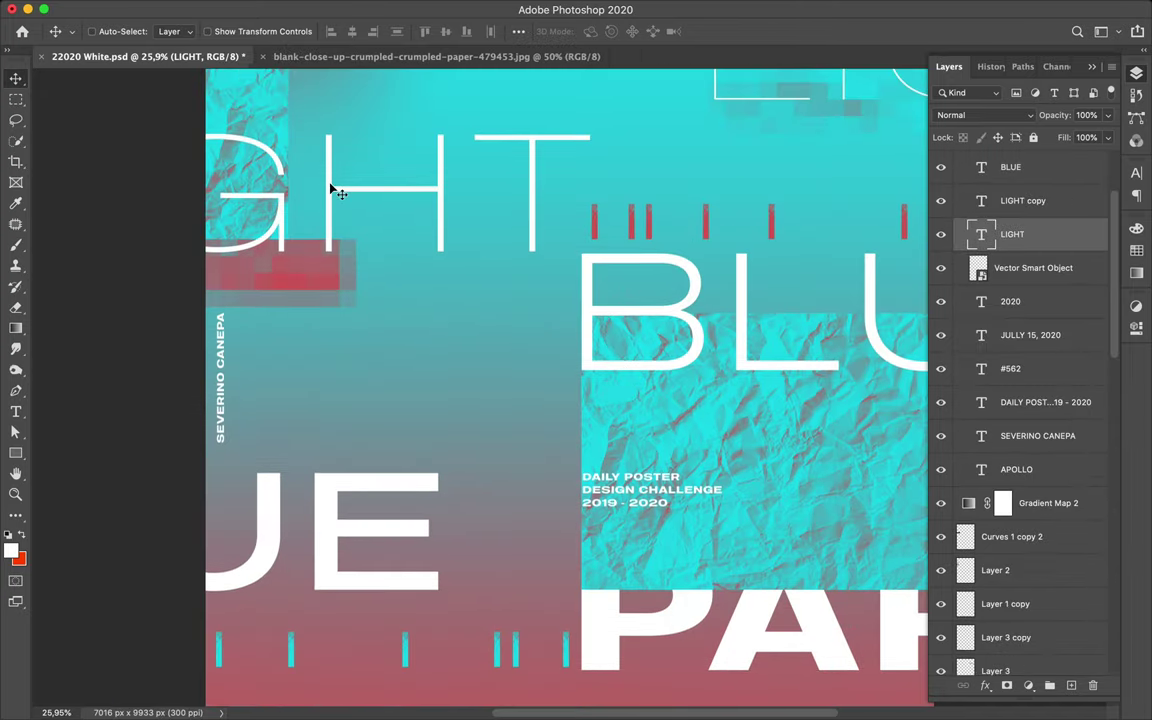
scroll(334, 190, down, 2)
scroll(334, 190, down, 1)
scroll(424, 329, down, 3)
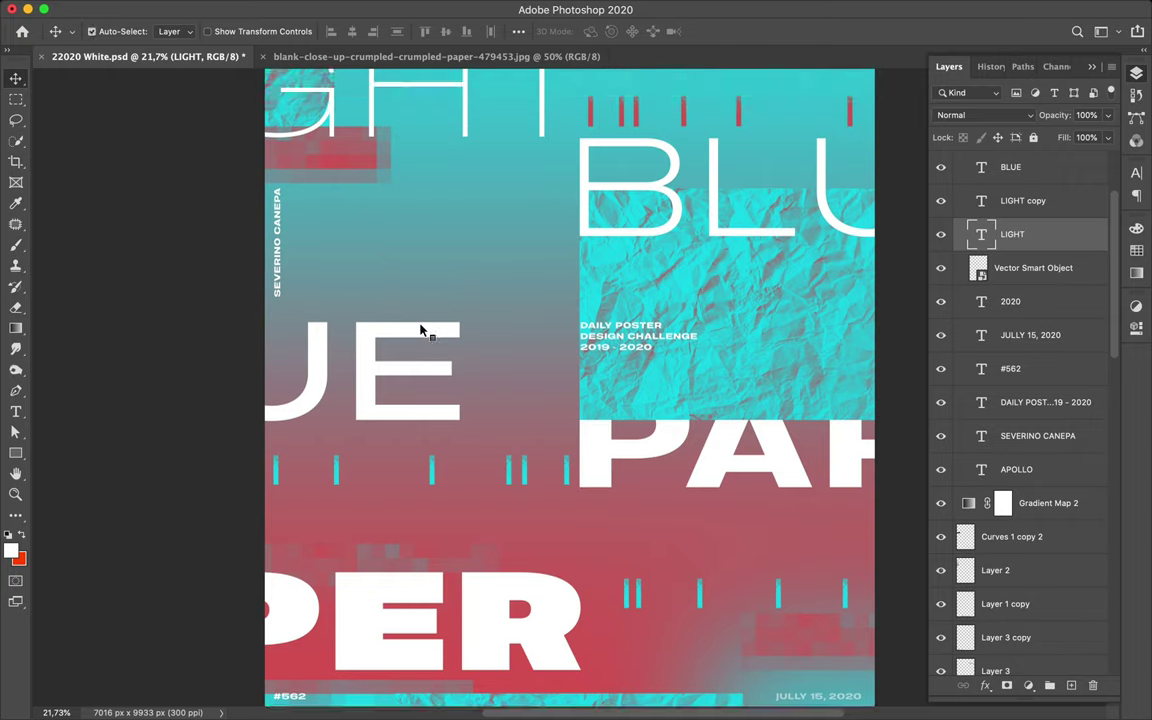
Duplicate the BLUE text and offset a lasso-cut slice of UE to the right.
drag(424, 329, 420, 331)
key(l)
drag(483, 374, 463, 321)
key(ctrl+j)
key(v)
drag(465, 419, 508, 432)
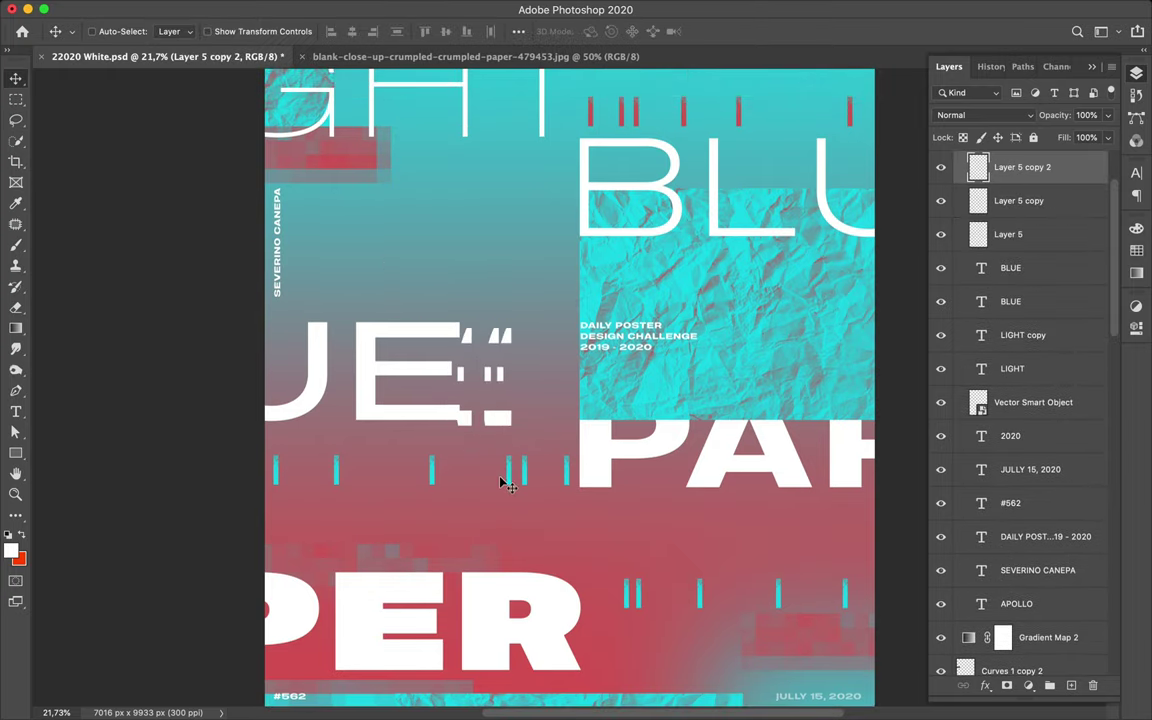
Copy a lasso-cut slice at the end of PER onto its own layer.
key(l)
mouse_move(597, 610)
mouse_down()
mouse_move(571, 571)
mouse_move(605, 620)
mouse_up()
key(ctrl+j)
key(v)
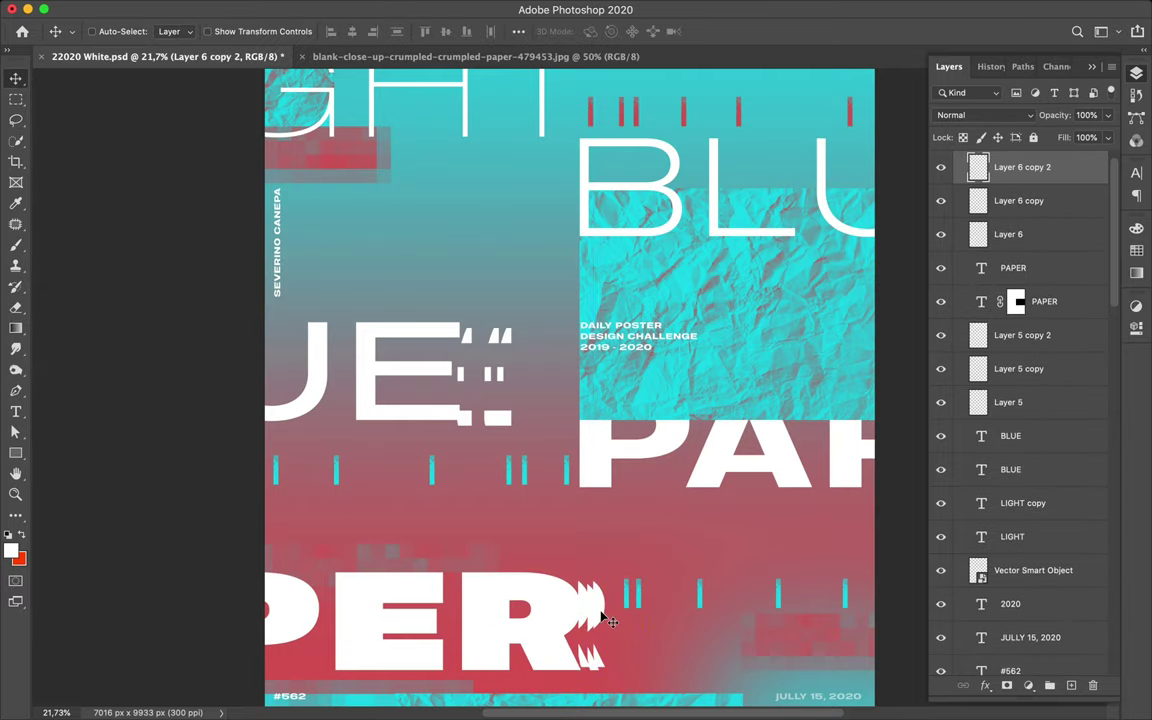
scroll(640, 420, up, 3)
Copy a slice of the B onto its own layer and offset it left, undoing extra copies.
key(l)
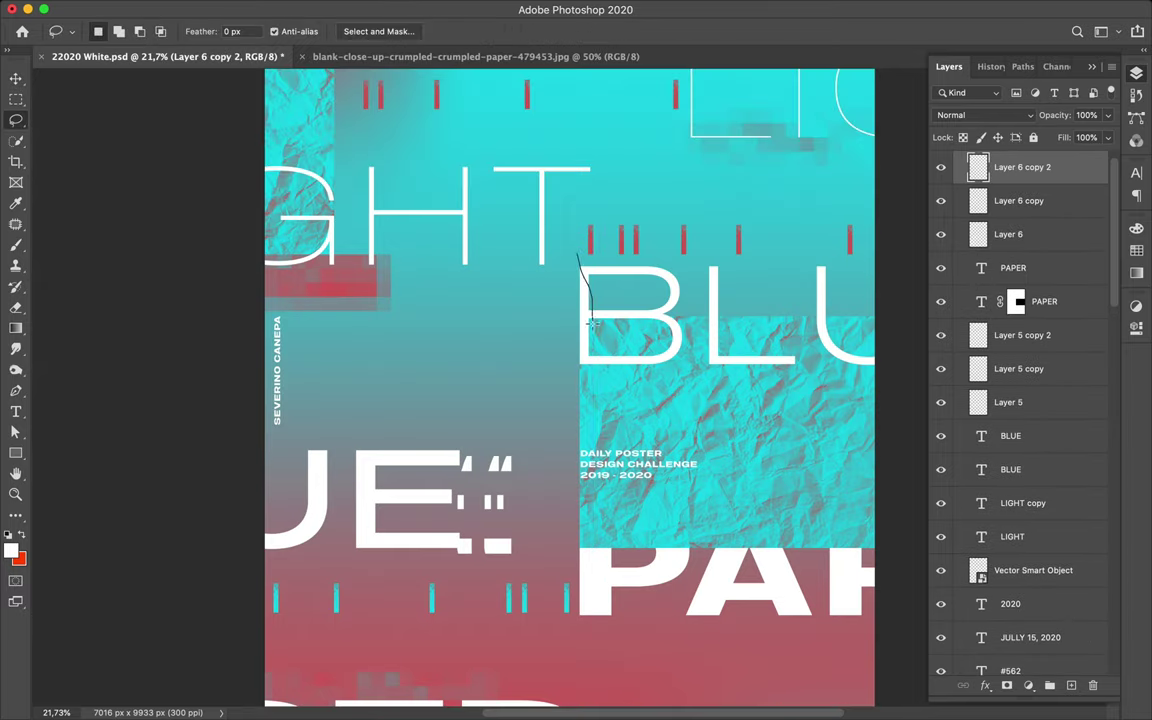
key(ctrl+j)
key(Return)
ctrl+click(663, 313)
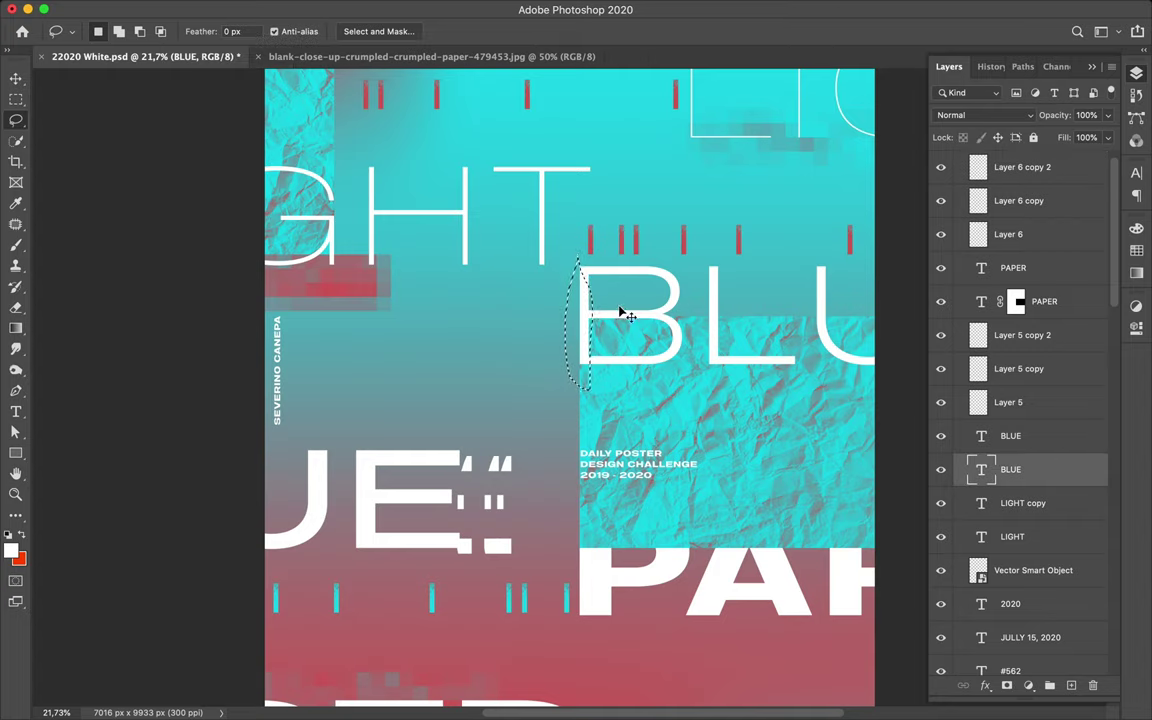
key(ctrl+j)
key(v)
drag(567, 324, 558, 329)
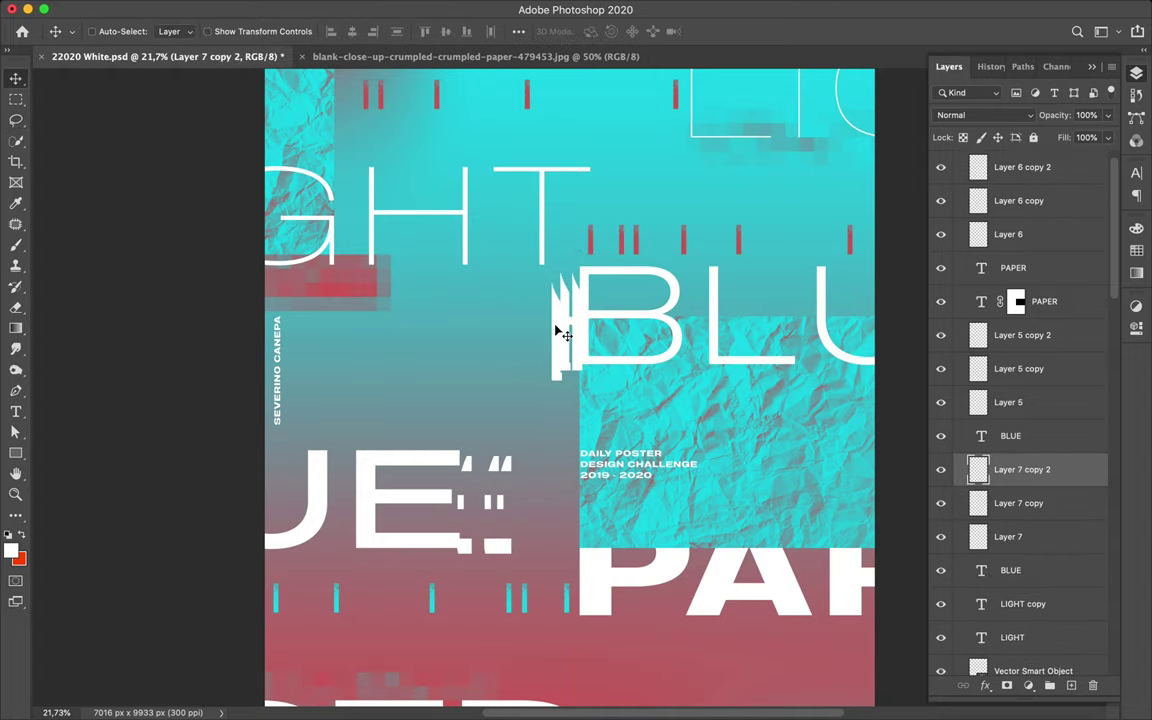
scroll(560, 350, up, 2)
key(ctrl+z)
key(ctrl+z)
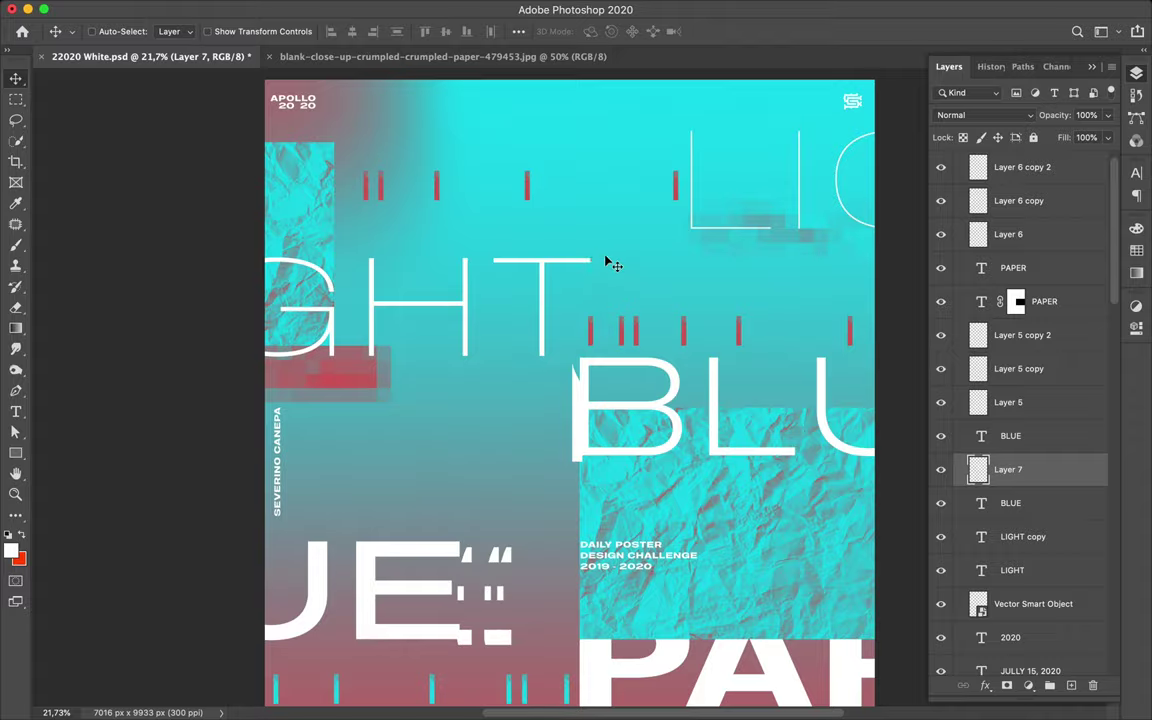
Remove the Layer 7 glitch marks beside the UE letters.
scroll(607, 262, down, 5)
scroll(607, 262, down, 3)
scroll(645, 168, up, 3)
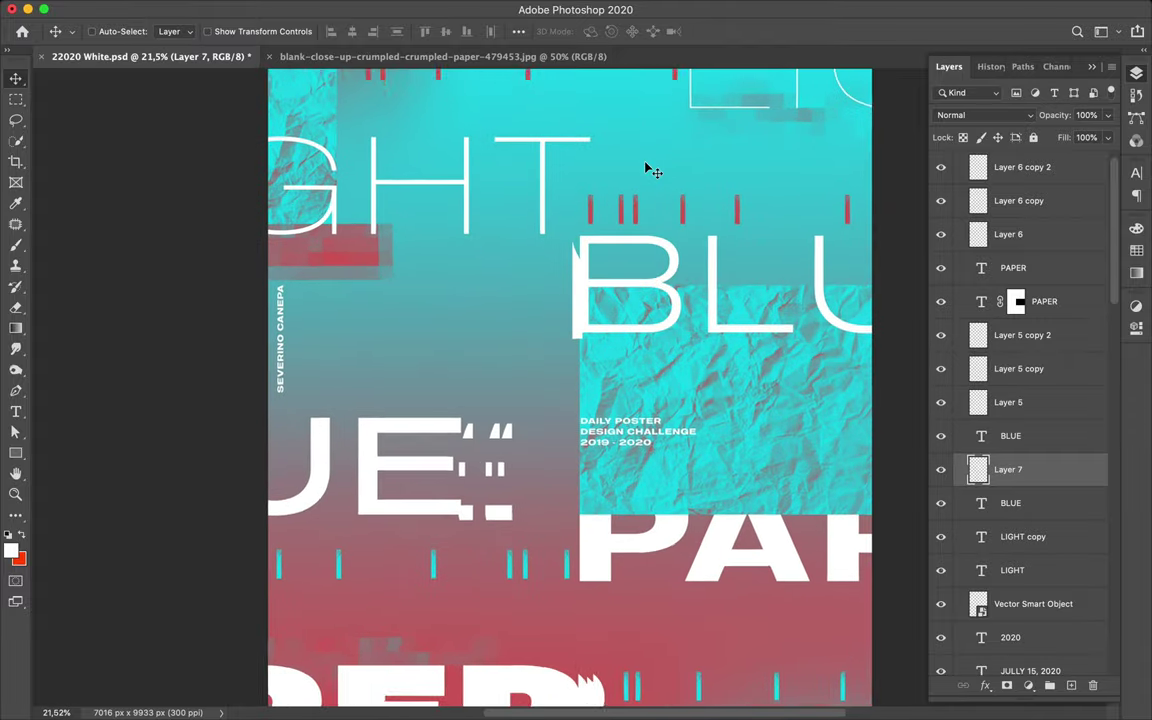
scroll(645, 168, up, 2)
scroll(648, 170, up, 1)
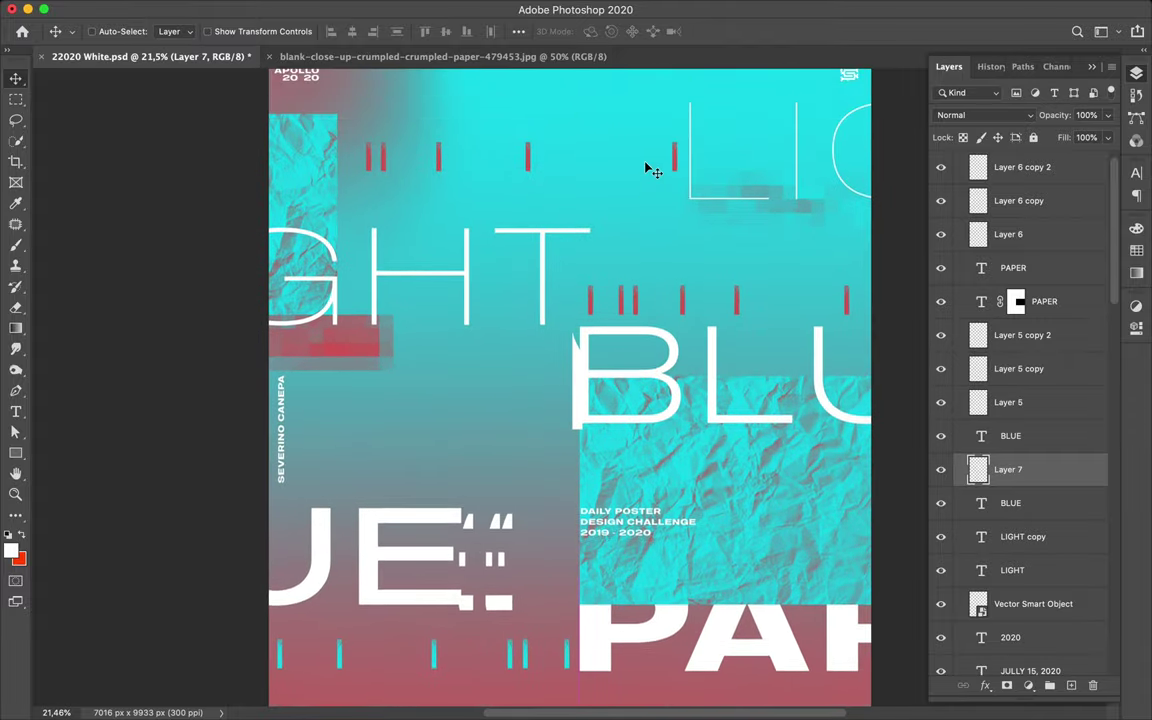
key(ctrl+z)
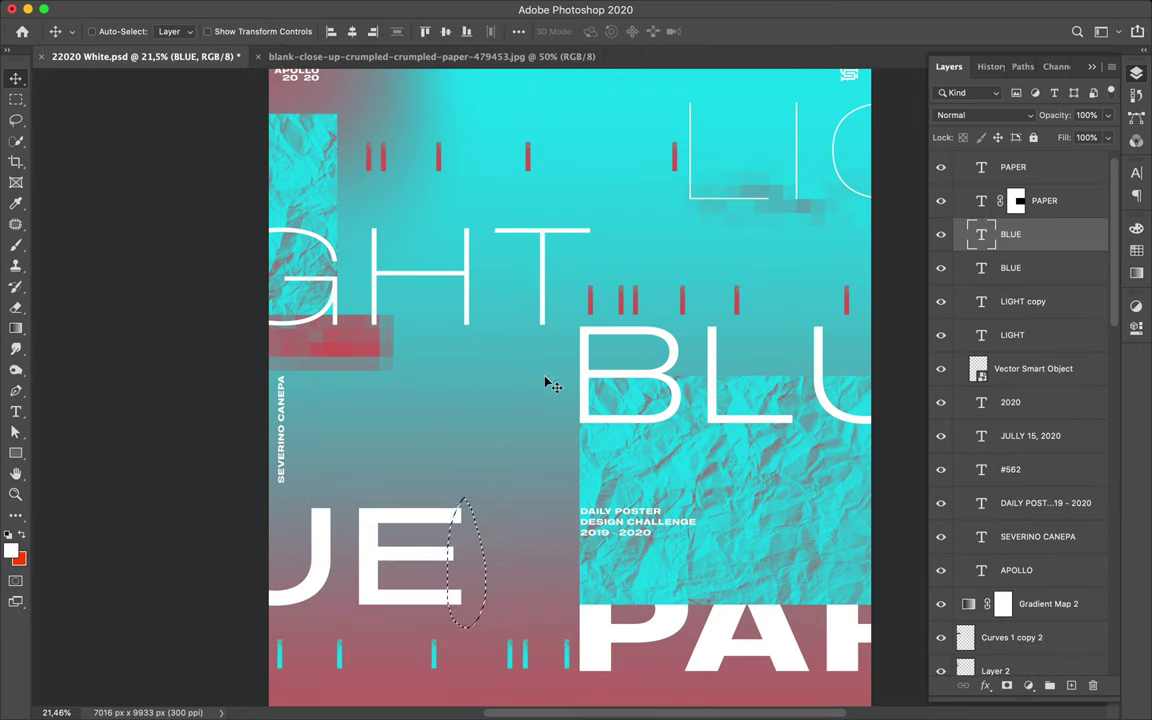
scroll(565, 180, down, 2)
scroll(565, 180, down, 2)
Duplicate the pixel block beside LIGHT, rotate it to 165°, and place another copy at lower right.
ctrl+click(733, 205)
drag(733, 205, 735, 230)
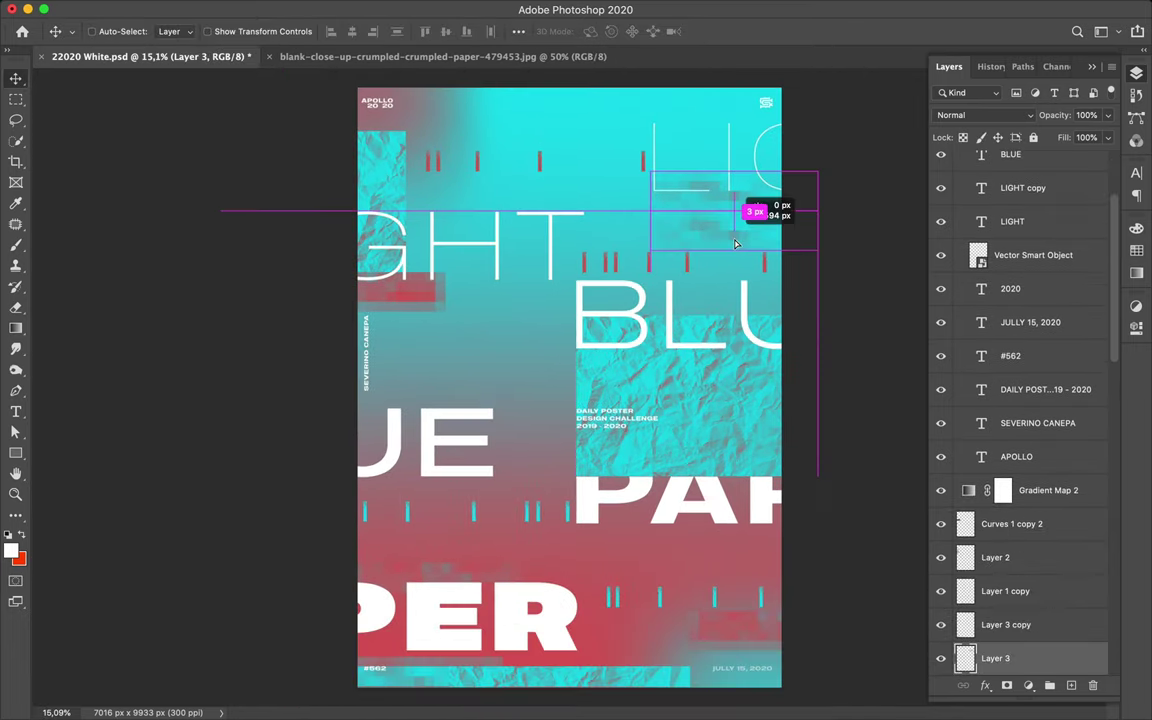
key(ctrl+t)
drag(640, 203, 855, 233)
key(Return)
drag(717, 624, 725, 589)
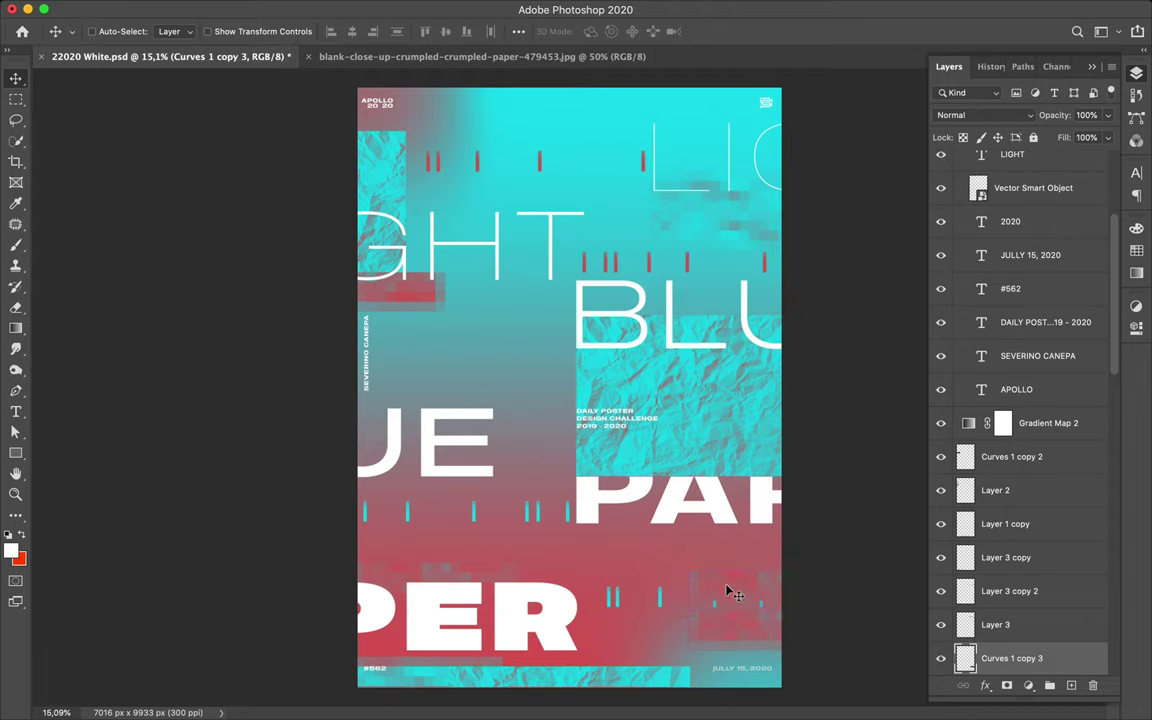
key(ctrl+t)
key(Return)
Copy a small rectangular patch onto a new layer and place it beside the red bar.
key(m)
mouse_move(426, 265)
mouse_down()
mouse_move(473, 328)
mouse_move(478, 288)
mouse_up()
key(ctrl+c)
key(Return)
key(ctrl+j)
key(v)
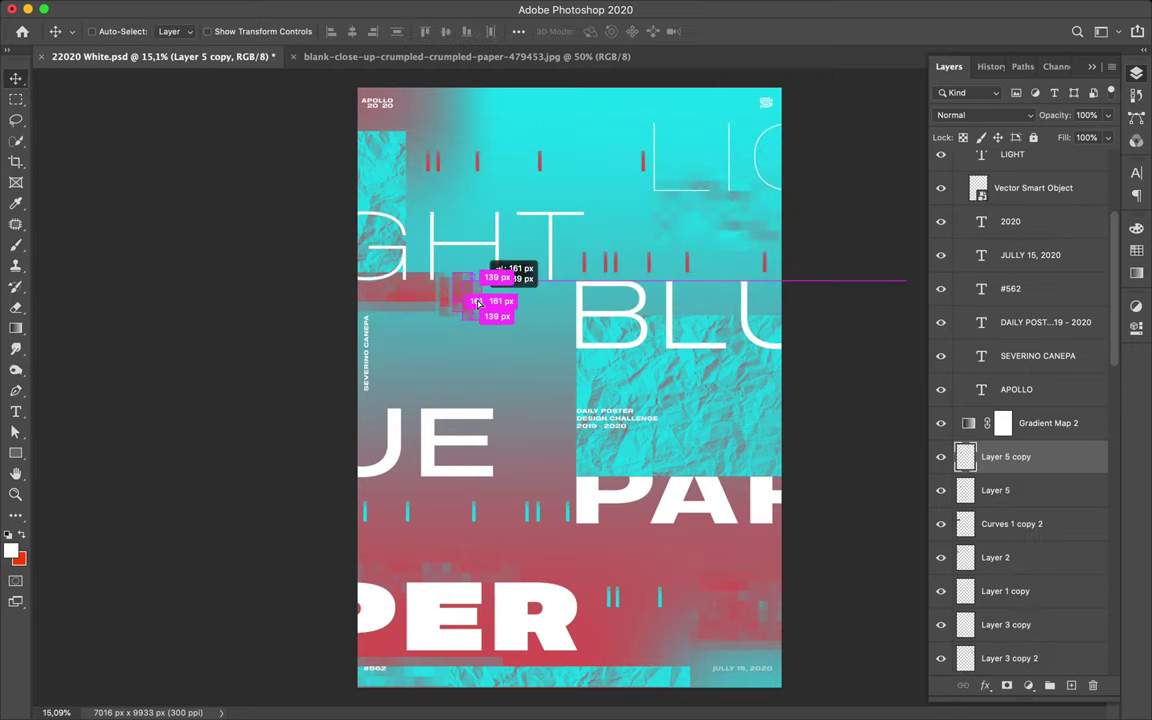
click(628, 390)
Copy a thin vertical strip, offset it to slice the image, and raise its layer.
key(m)
drag(630, 279, 644, 437)
key(ctrl+j)
key(v)
drag(712, 462, 763, 392)
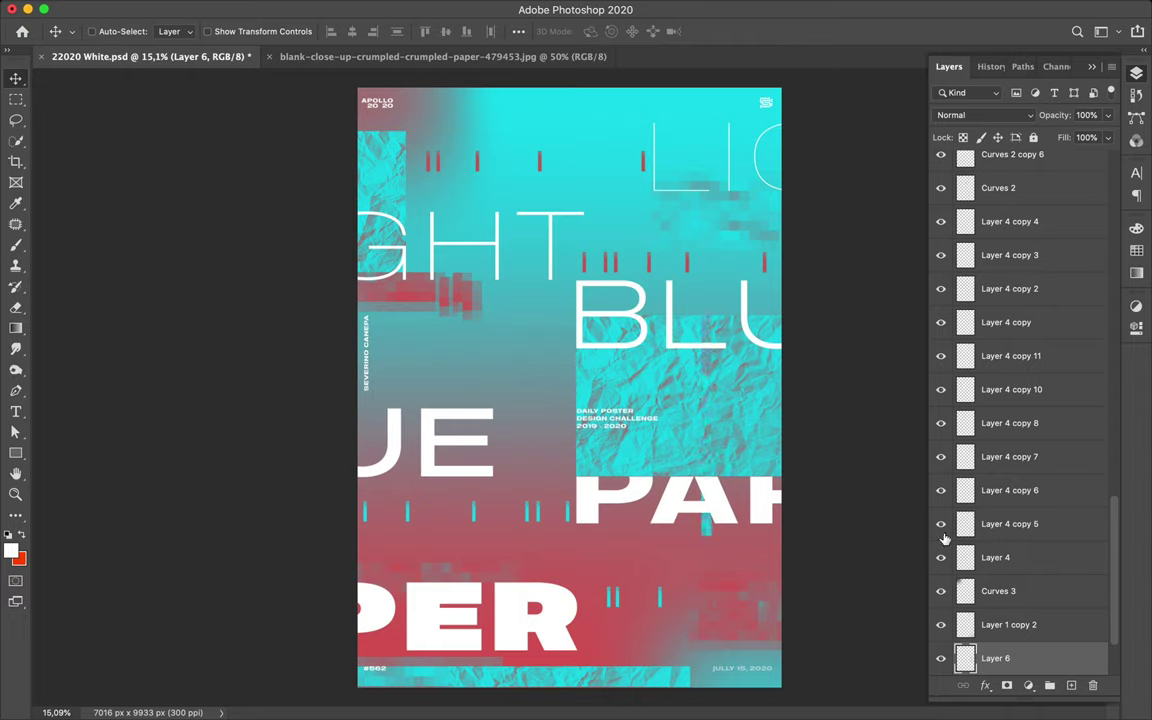
drag(944, 540, 1012, 282)
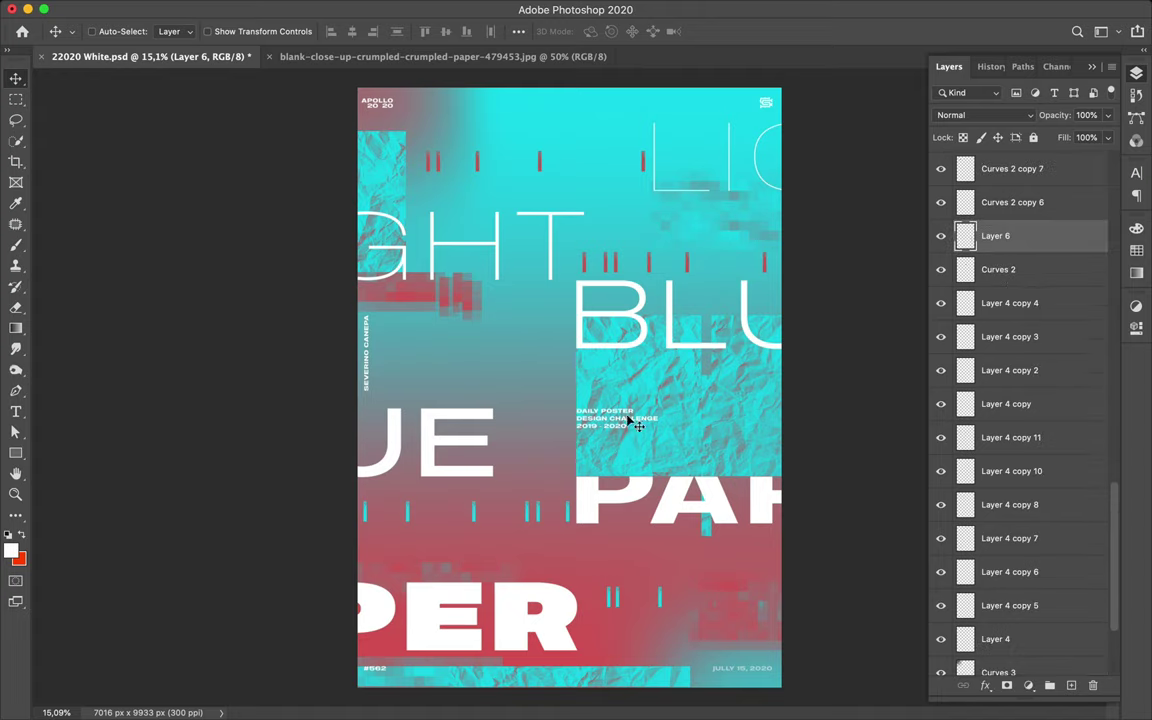
Copy a thin vertical column of the bottom paper layer onto a new layer.
key(m)
drag(730, 298, 734, 505)
key(ctrl+c)
key(Return)
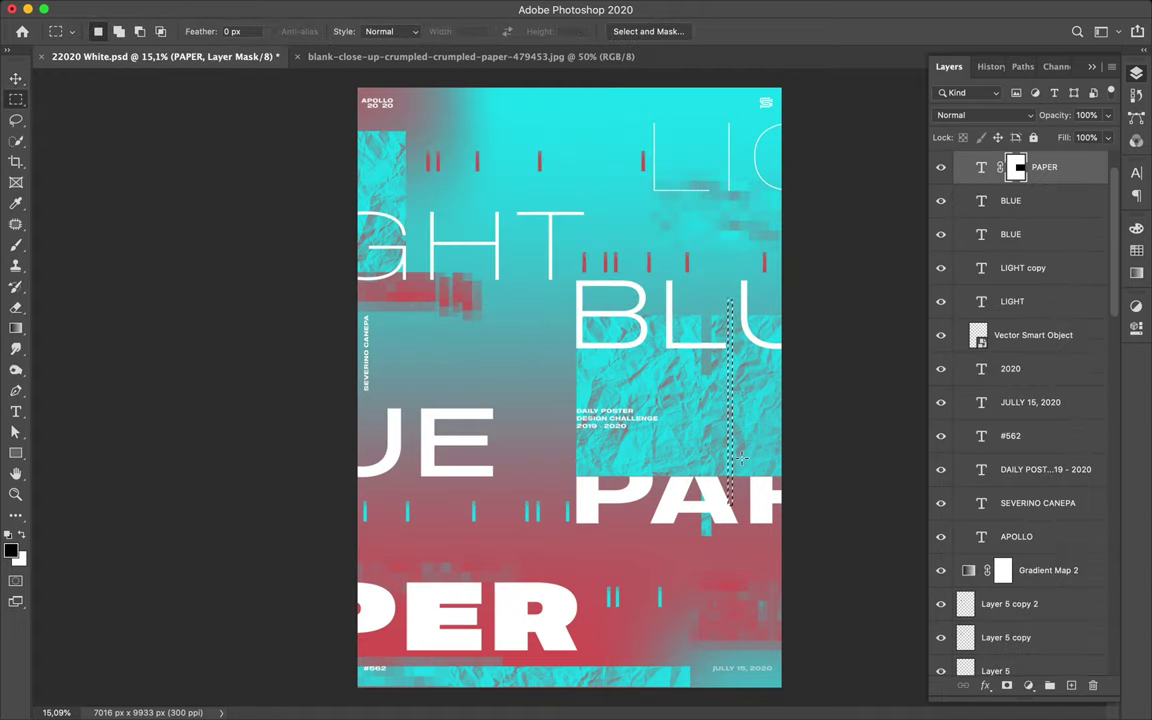
key(v)
click(736, 425)
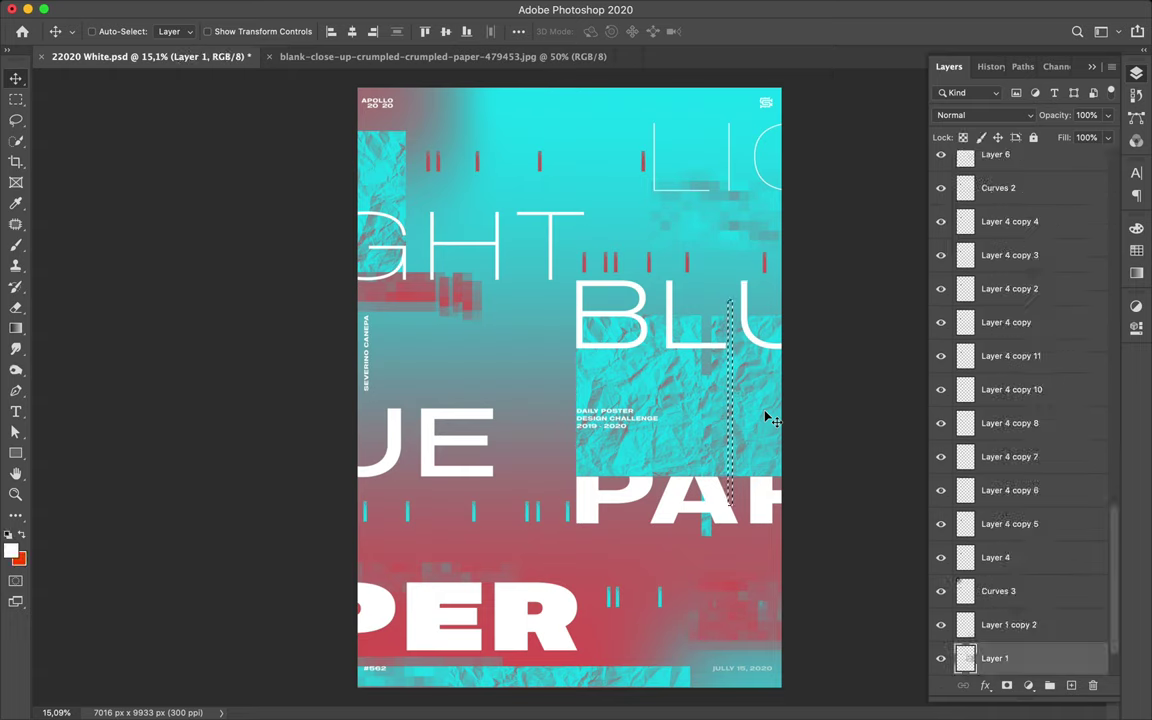
key(ctrl+j)
Reselect a narrow paper column, copy it, and shift it down 194 px.
key(m)
drag(734, 345, 751, 486)
key(alt+period)
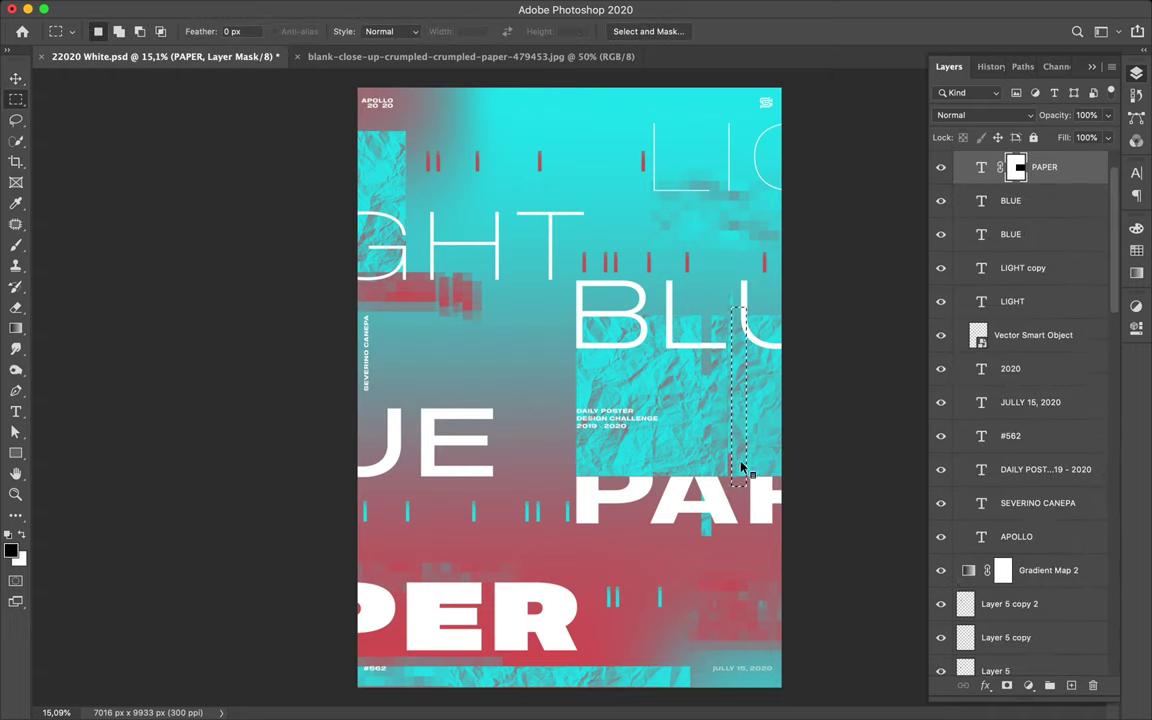
key(ctrl+d)
key(alt+comma)
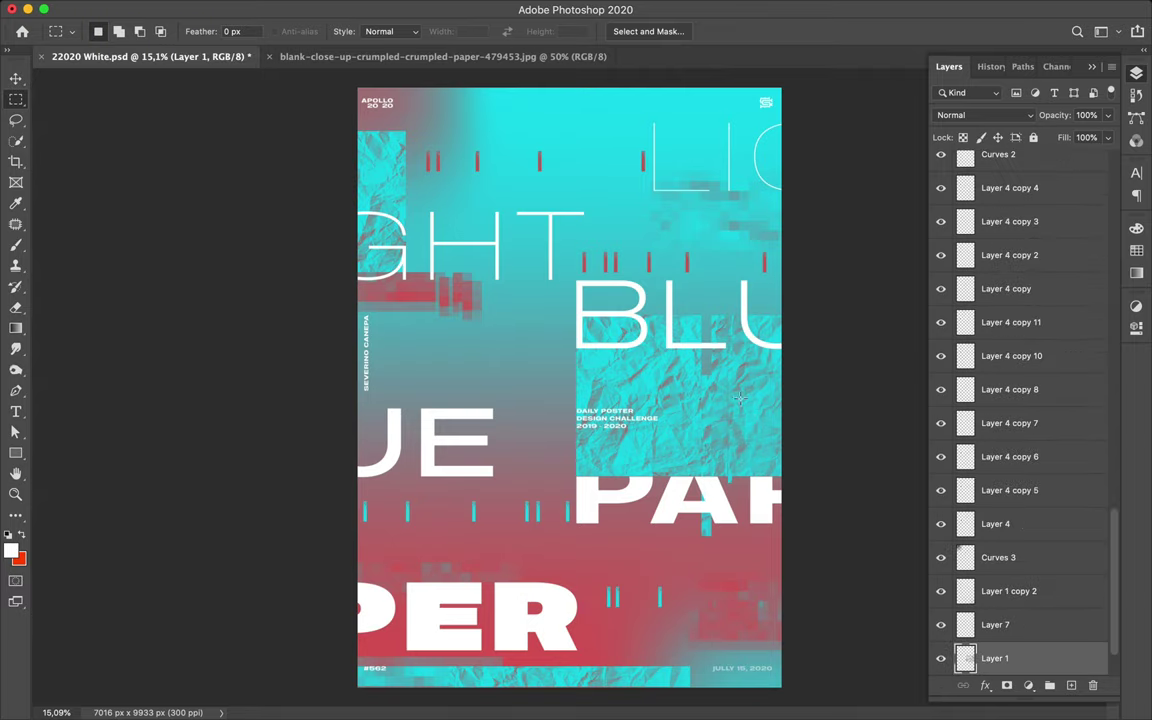
drag(729, 460, 740, 250)
key(ctrl+j)
key(v)
drag(744, 358, 745, 388)
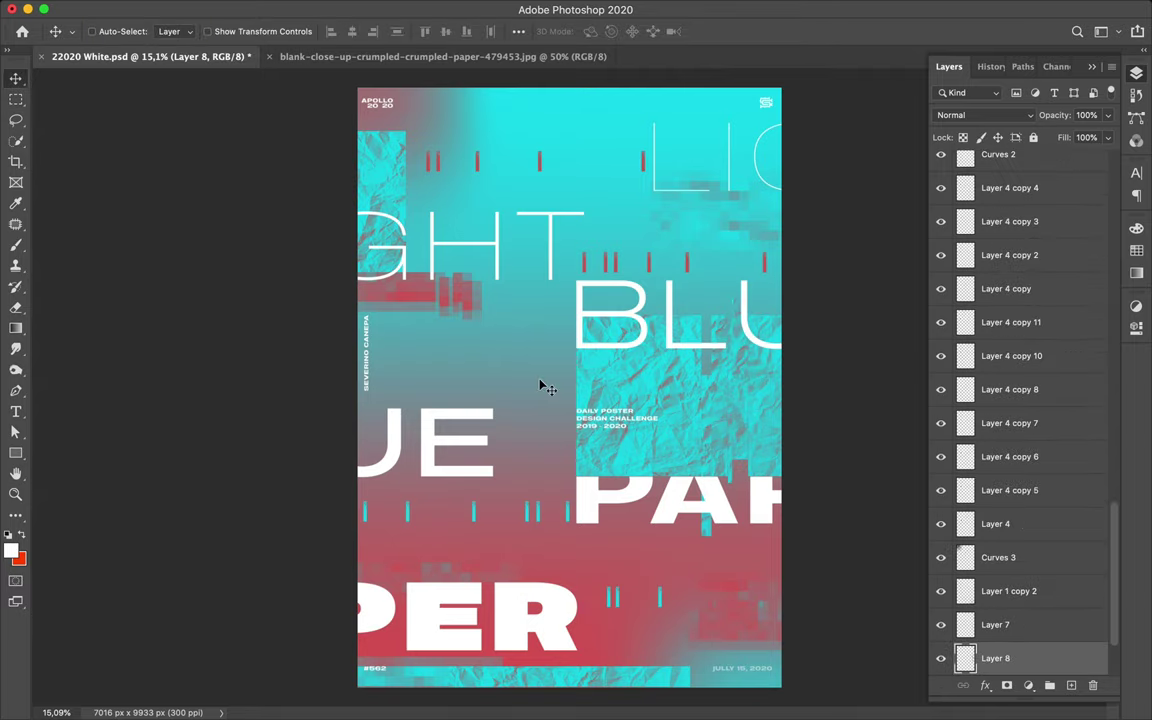
Delete several red and cyan tick bars to thin out the tick-mark rows.
ctrl+click(527, 504)
ctrl+shift+click(405, 508)
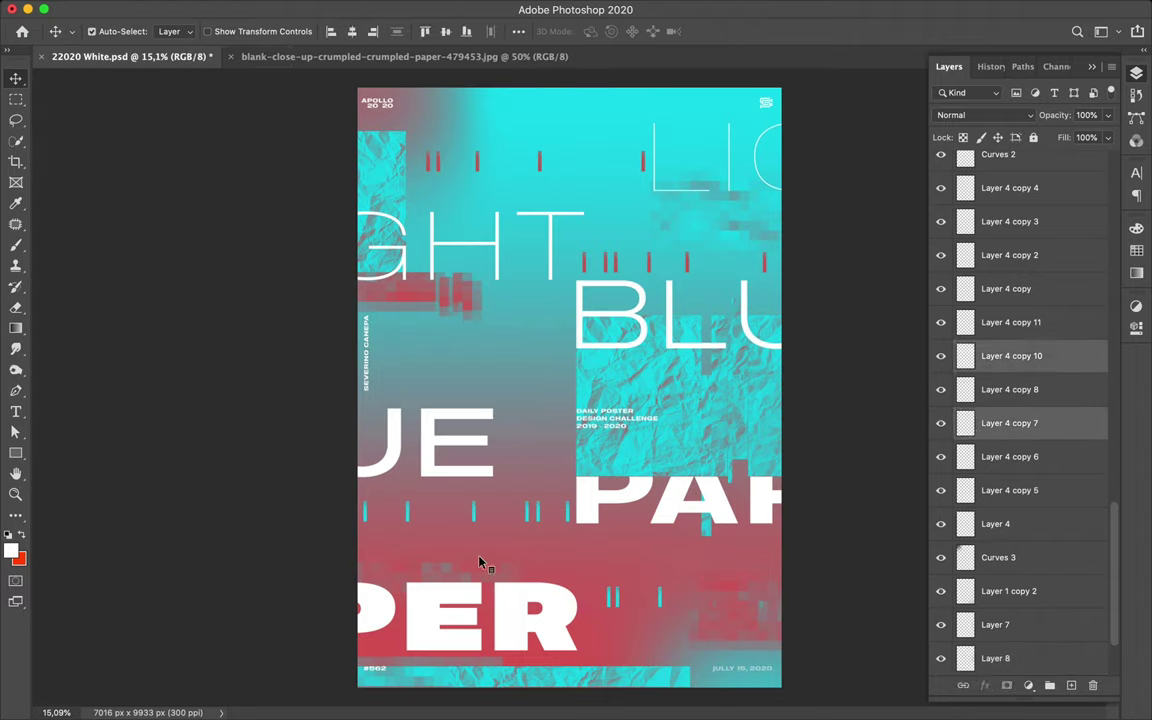
key(Delete)
ctrl+click(537, 530)
ctrl+click(475, 527)
key(Delete)
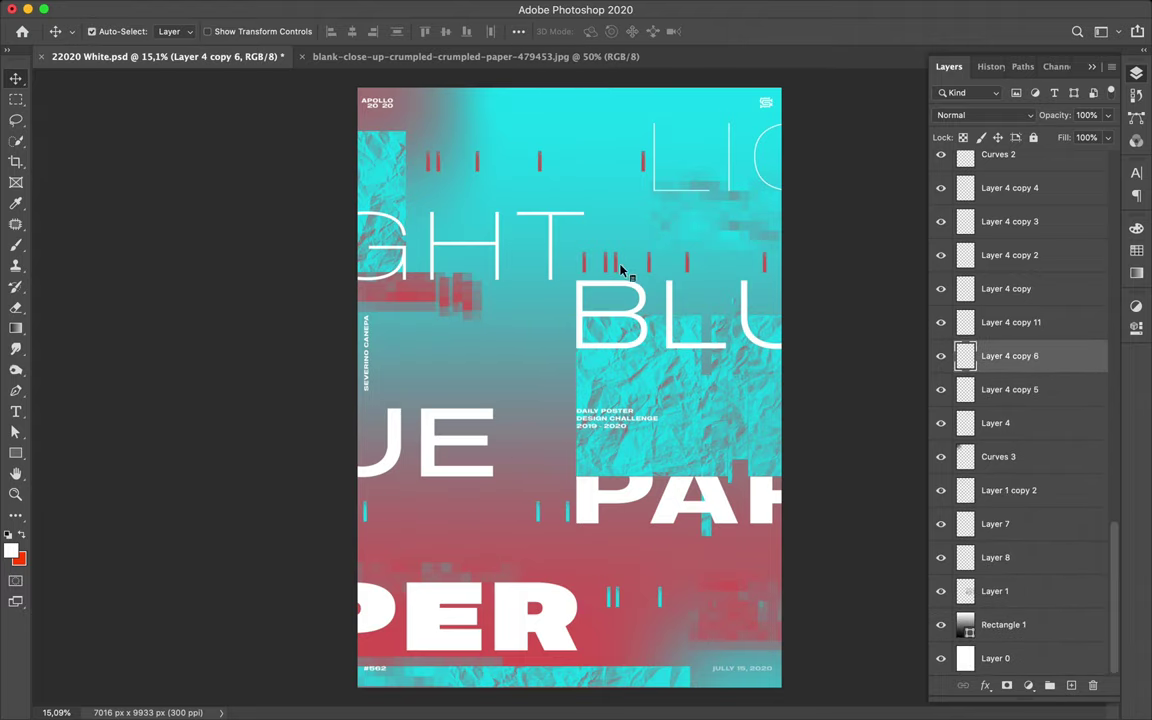
ctrl+click(648, 264)
key(Delete)
ctrl+click(517, 183)
key(Delete)
ctrl+click(584, 259)
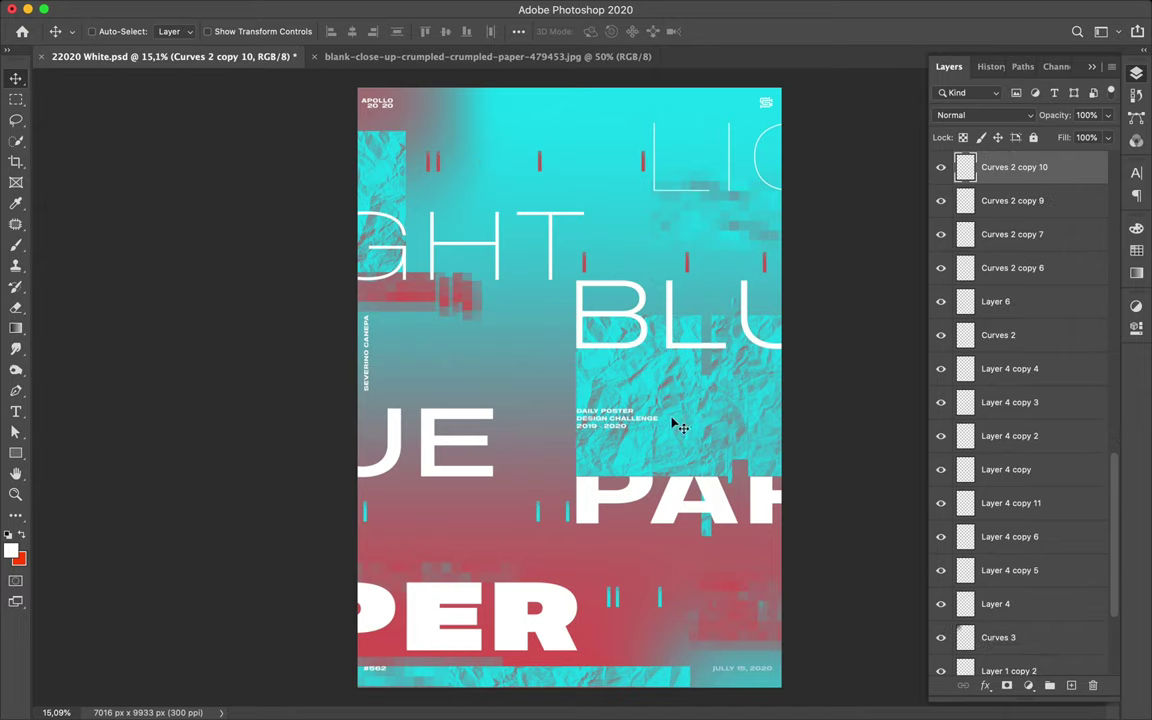
ctrl+click(645, 337)
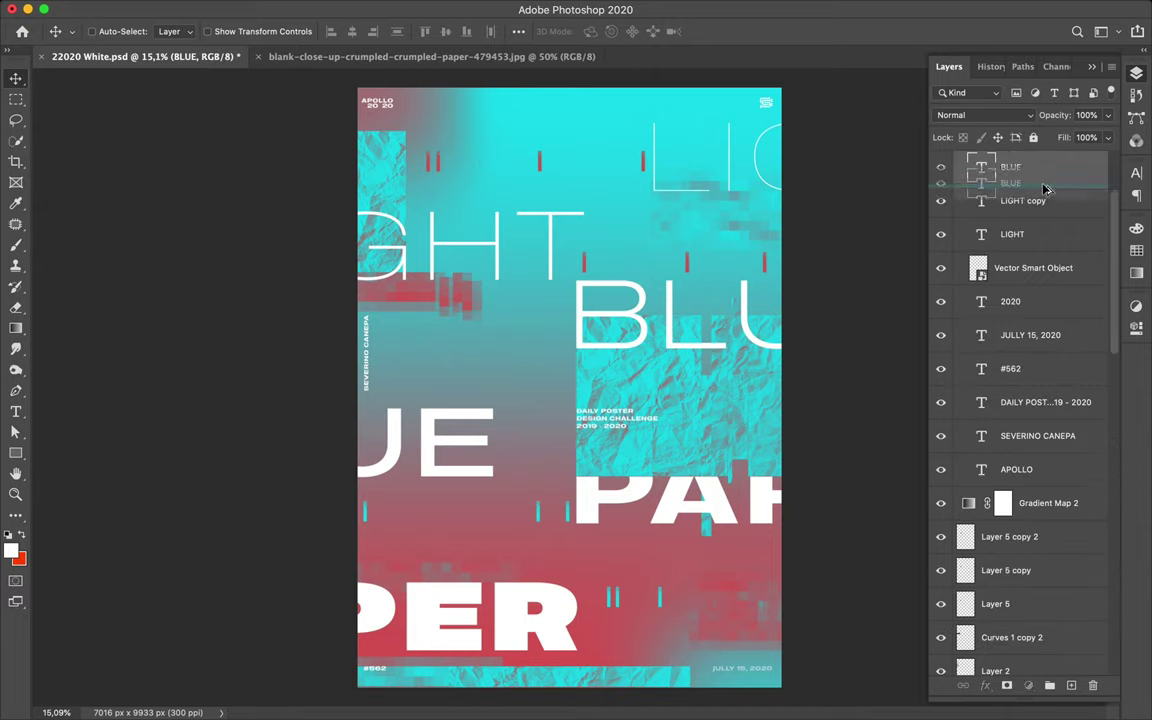
Duplicate BLUE, apply Mosaic as a smart object, move it onto the paper, and set Overlay.
key(ctrl+j)
key(Return)
click(375, 8)
mouse_move(381, 199)
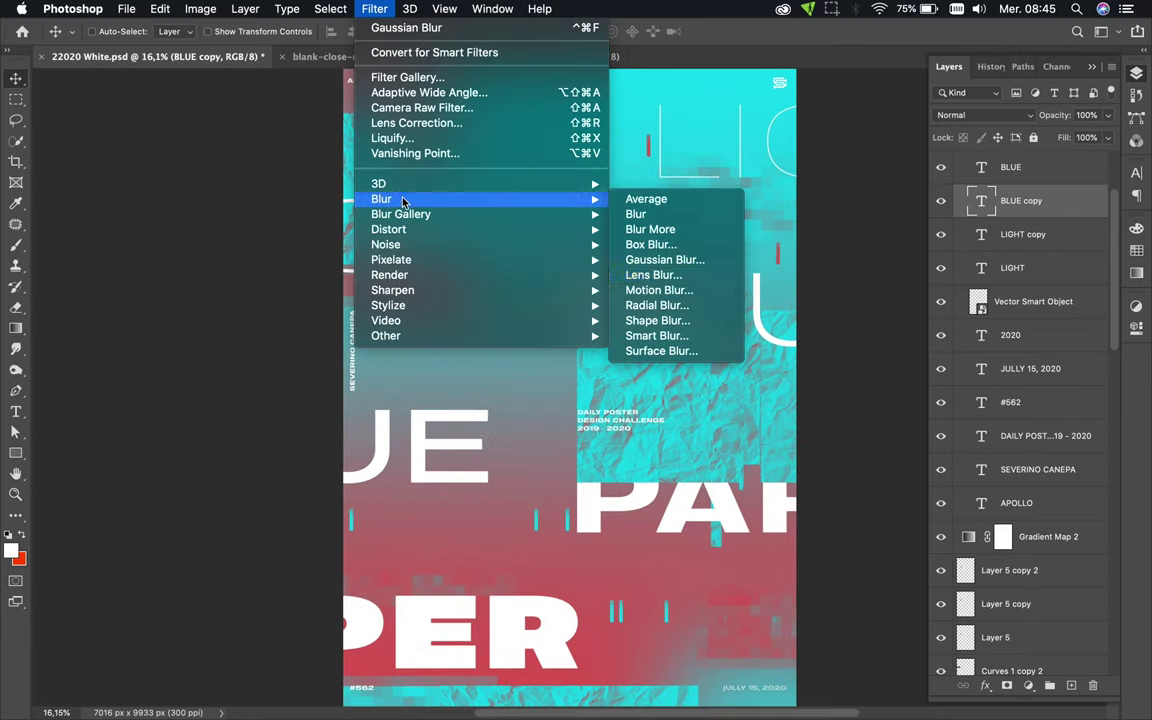
click(690, 330)
click(701, 250)
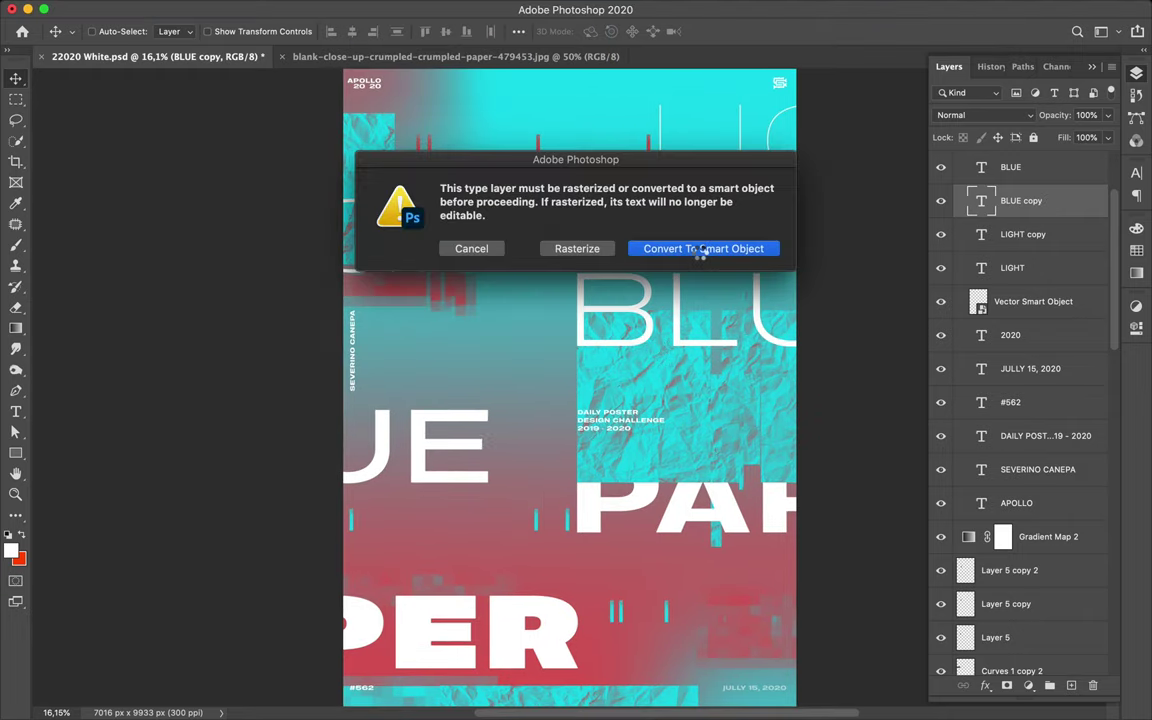
key(Return)
drag(660, 335, 660, 381)
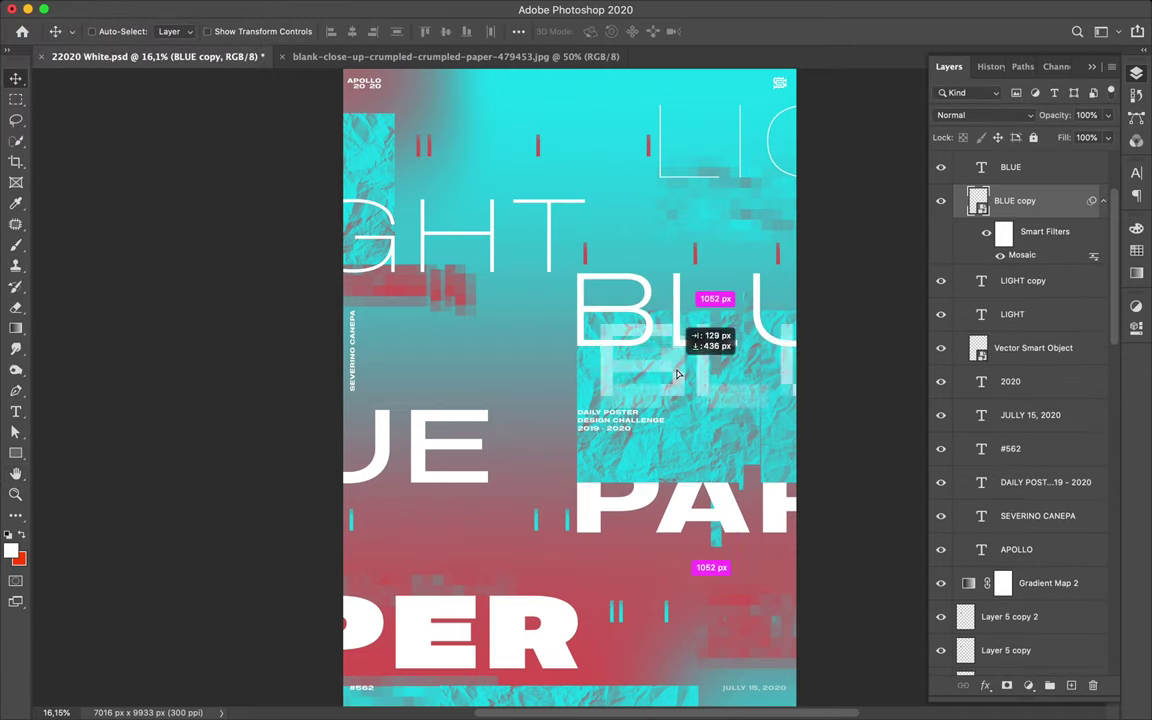
click(980, 115)
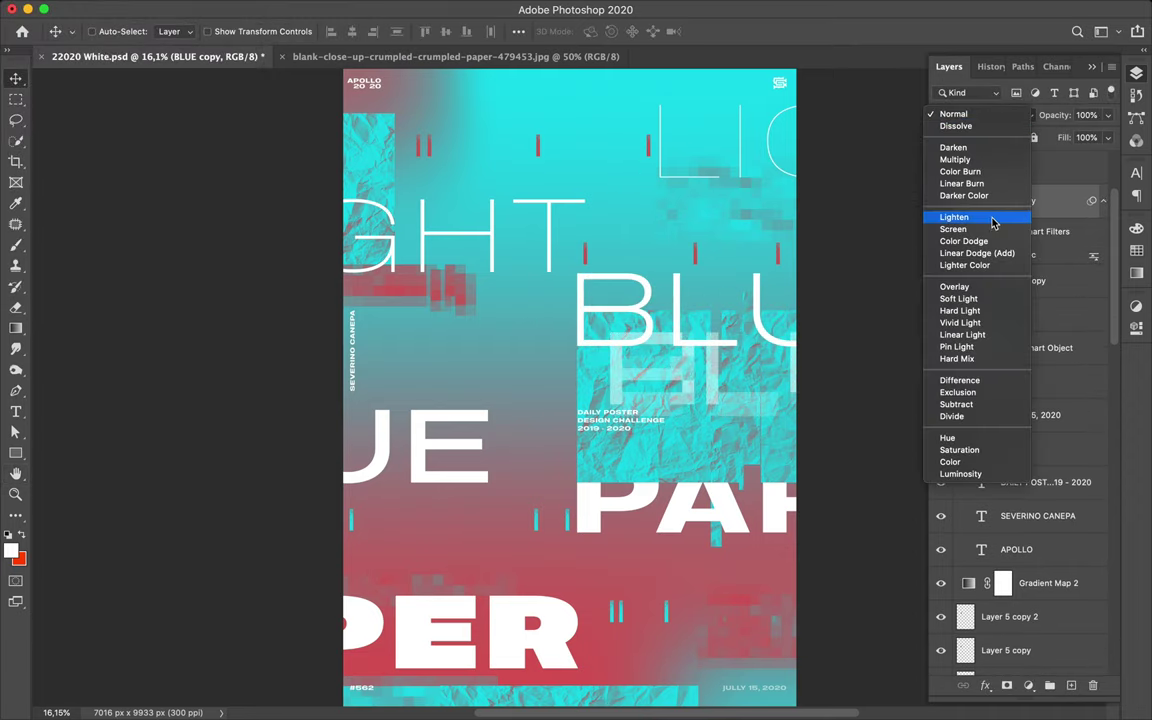
click(990, 287)
Remove the mosaic BLUE copy and save the poster as 22020 White.psd.
drag(714, 401, 290, 530)
key(ctrl+z)
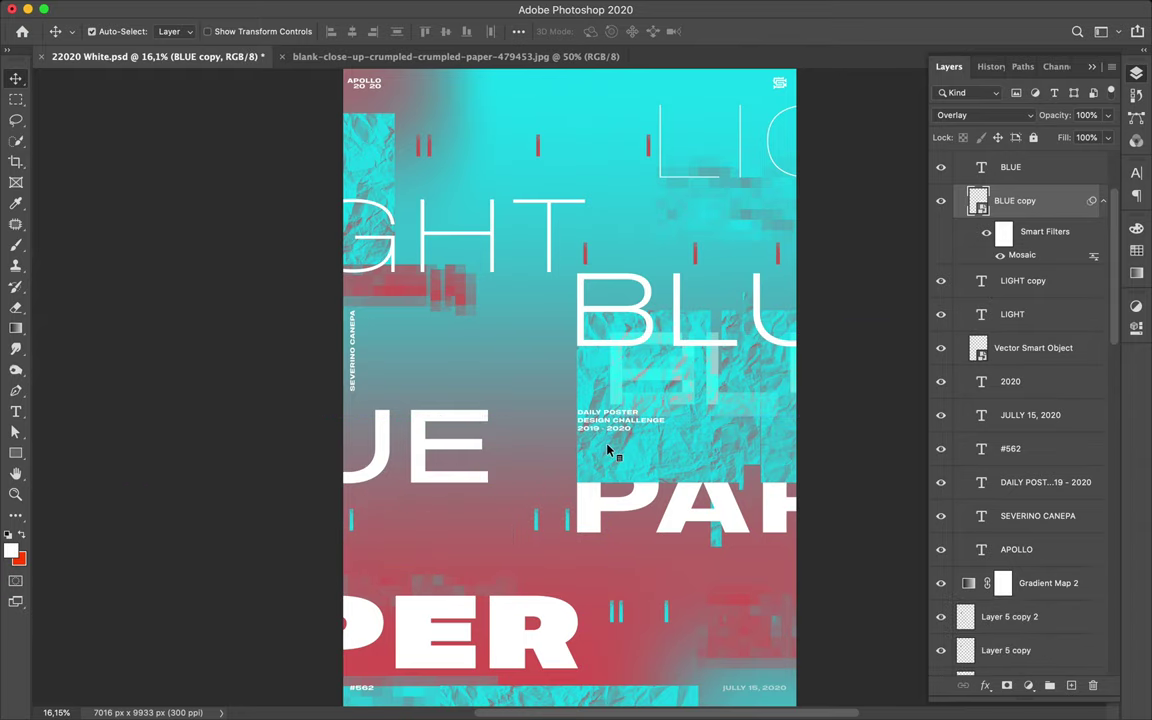
key(Delete)
click(944, 10)
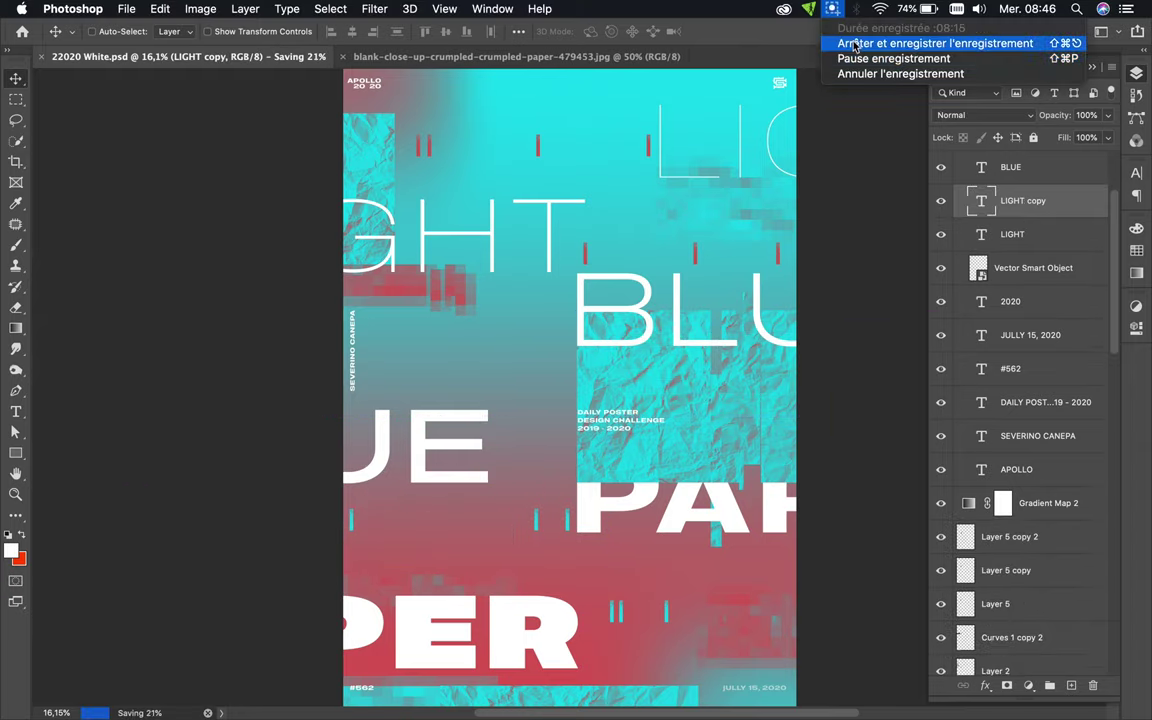
click(850, 41)
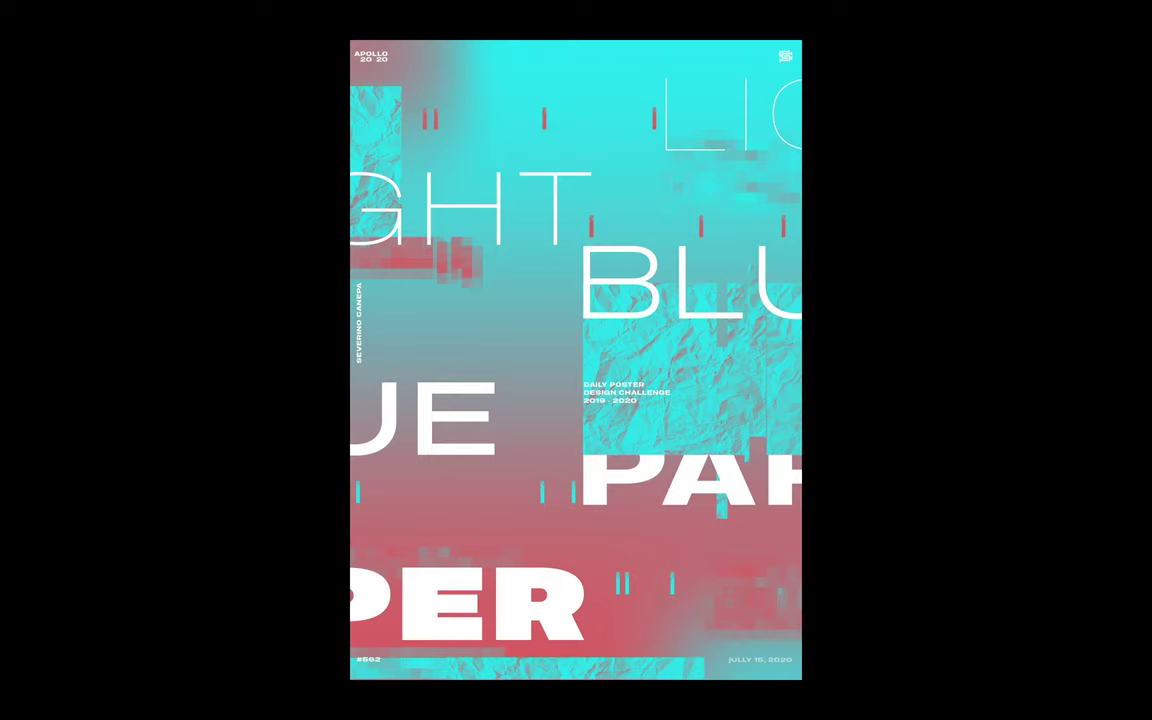